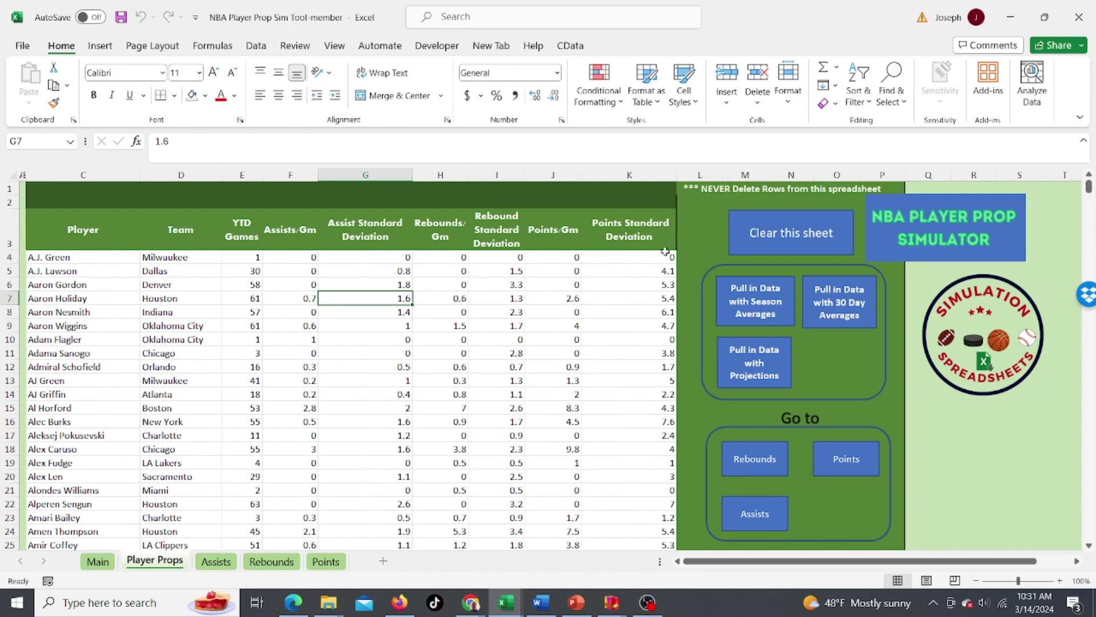
Step: Empty the Player Props sheet and start a new data pull with projections
click(755, 237)
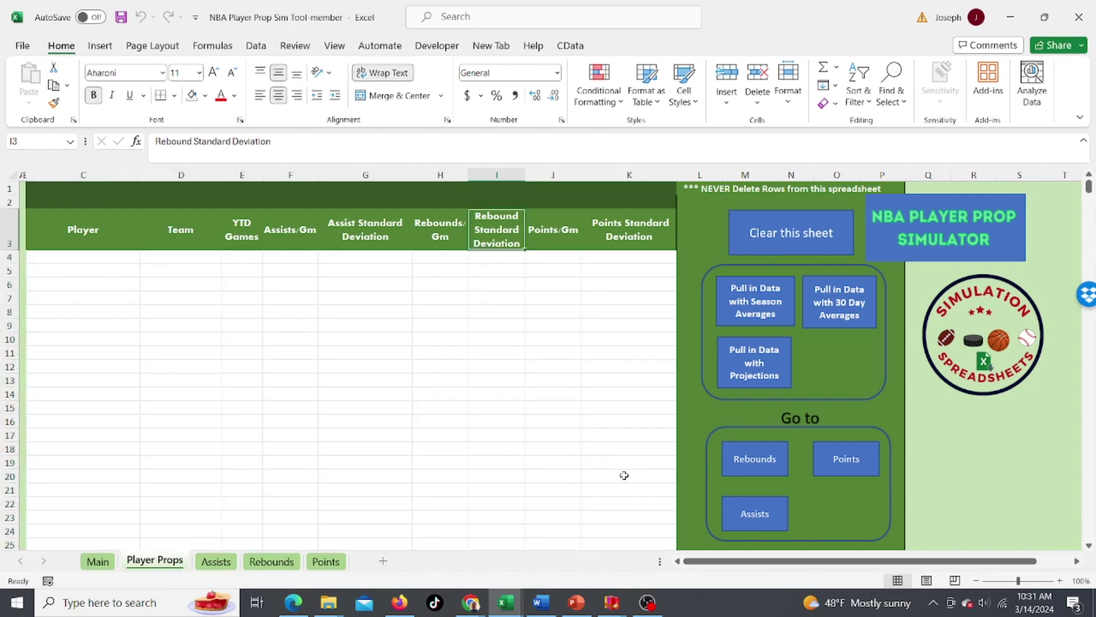
click(745, 378)
click(464, 608)
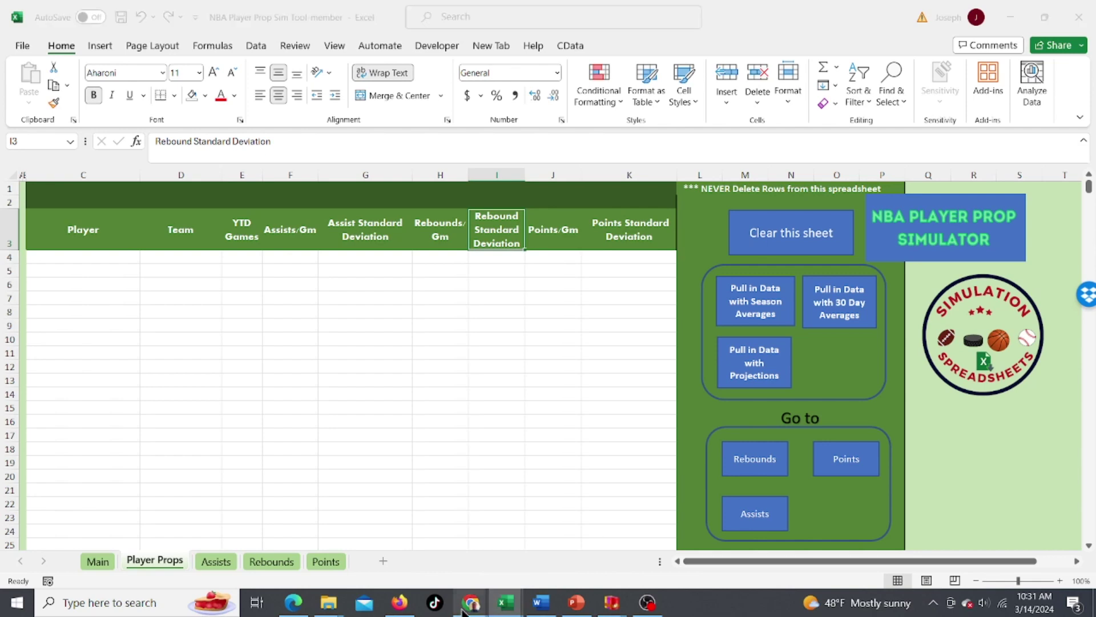
Step: Check the DraftKings Suns at Celtics player points lines, then go to Excel's Points sheet
click(465, 517)
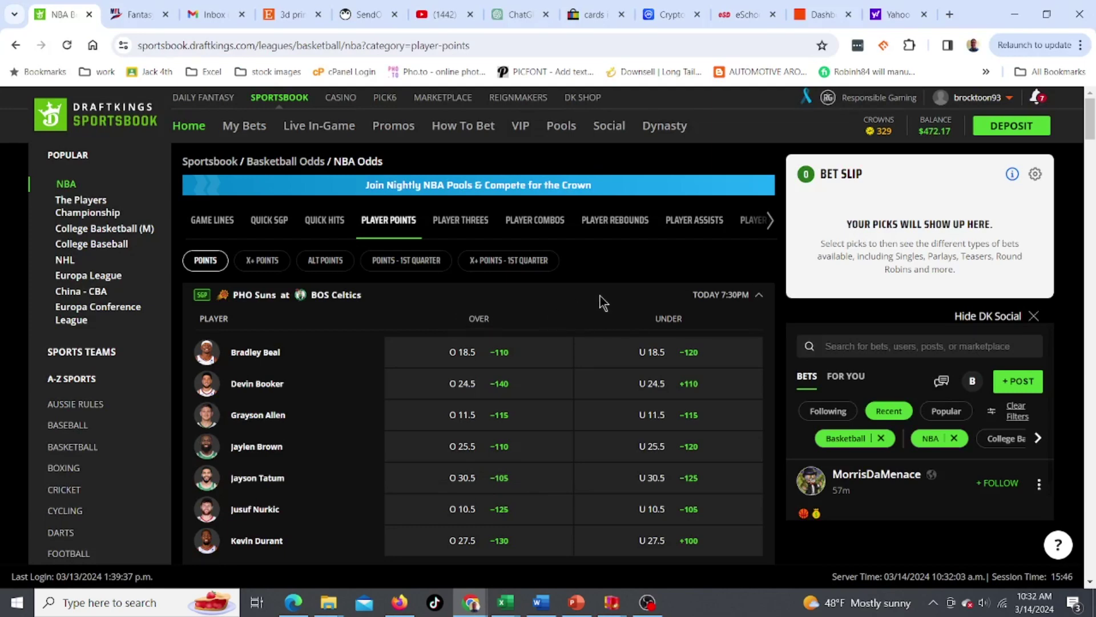
key(alt+Tab)
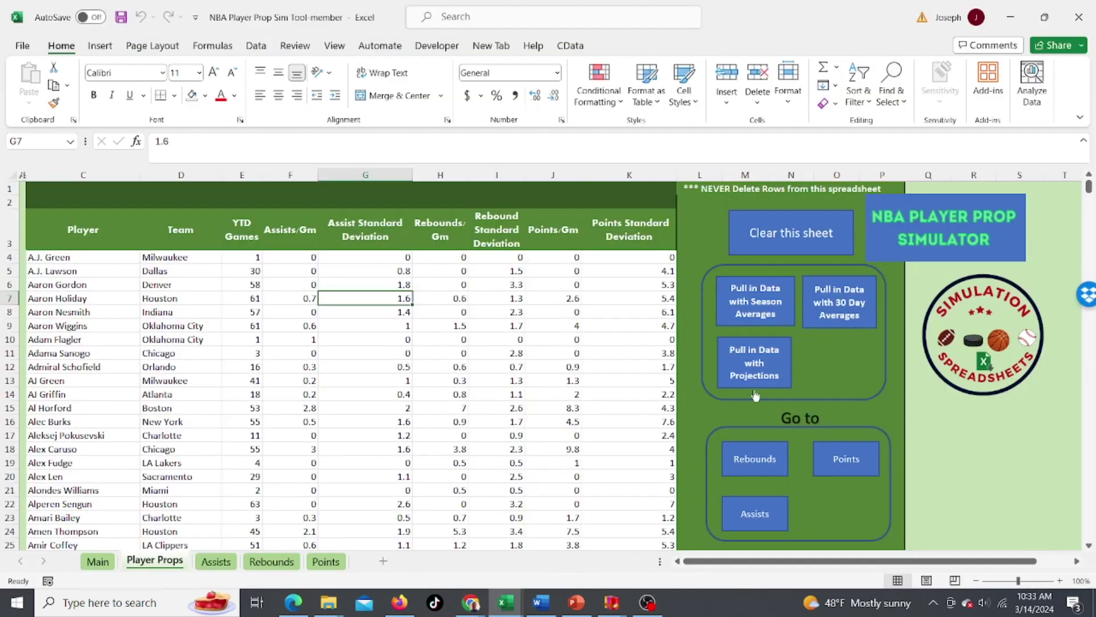
click(852, 470)
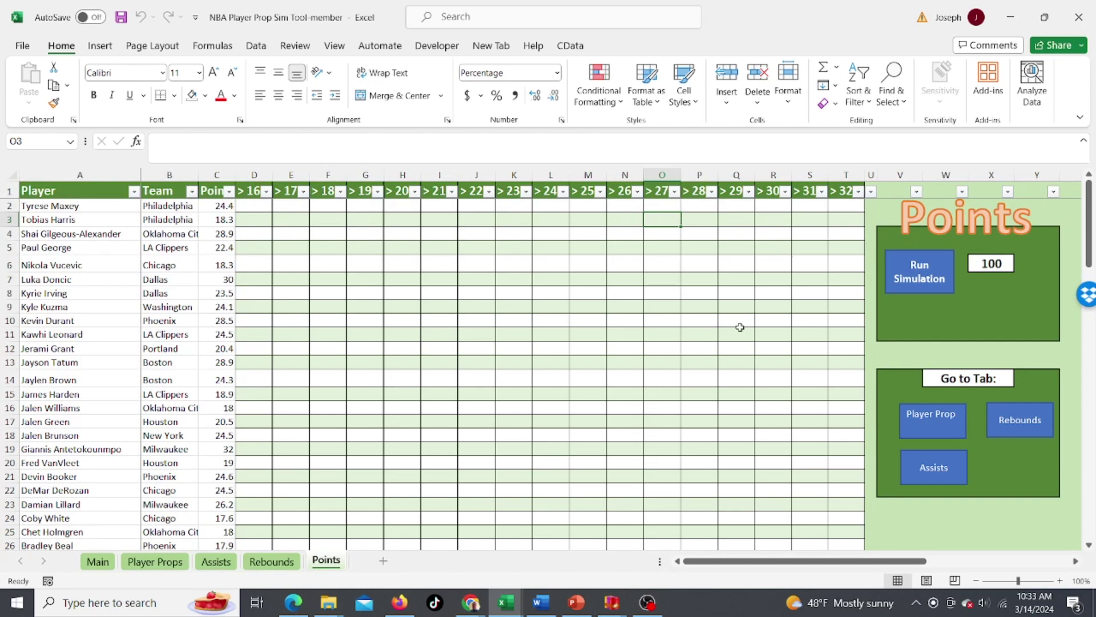
Step: Run the points simulation, acknowledge 'Simulations Complete!', and look at the DraftKings points lines
click(924, 279)
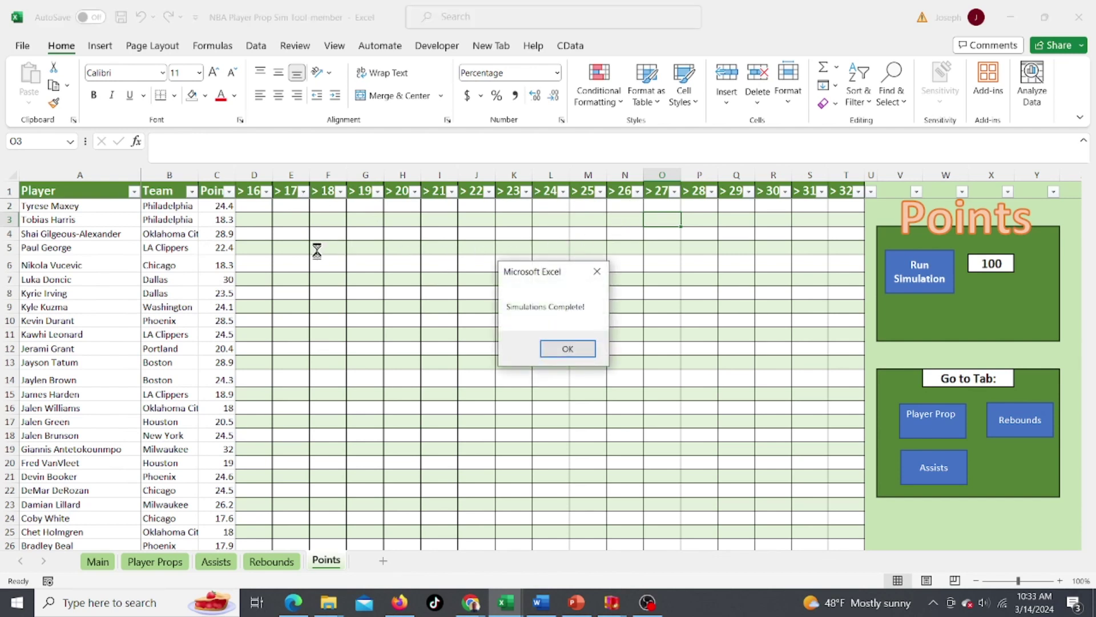
click(559, 346)
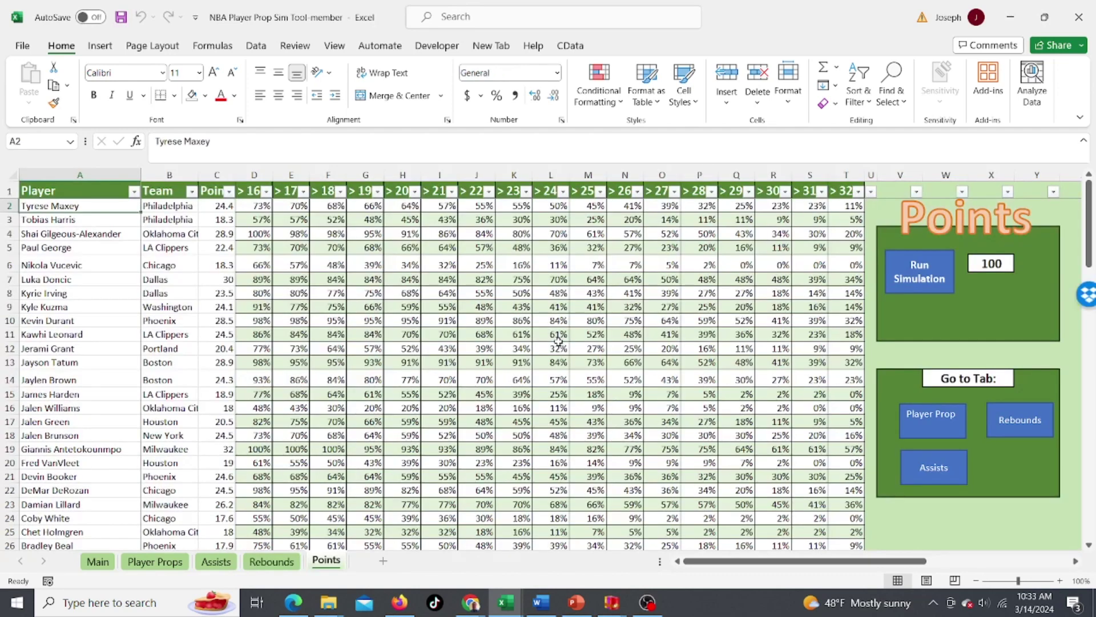
key(alt+Tab)
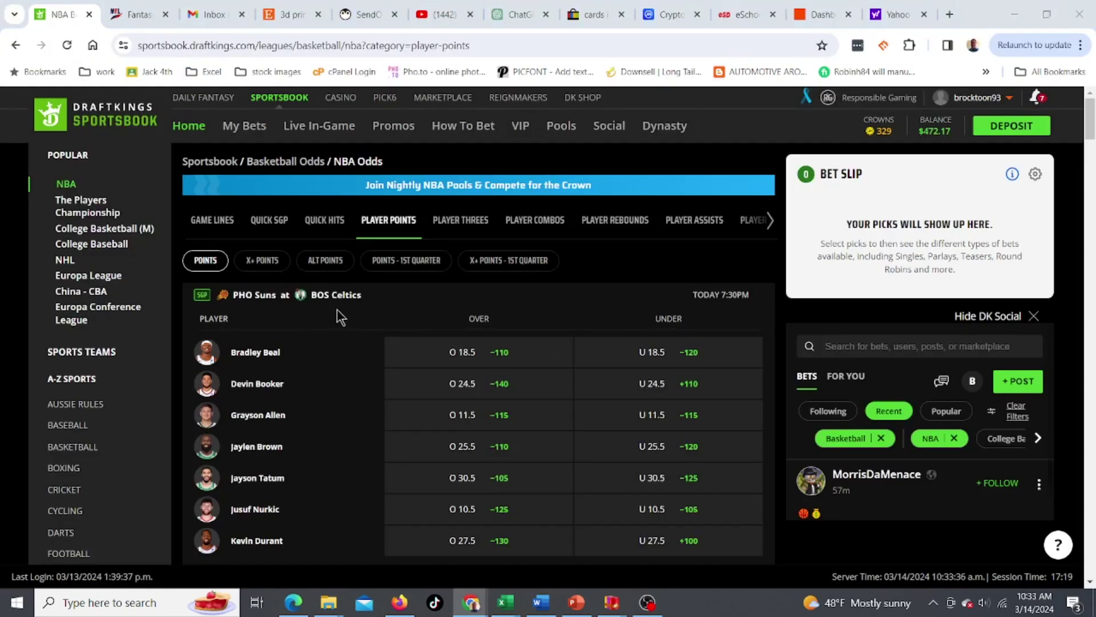
Step: Limit the Team filter to Boston and Phoenix, then check Kevin Durant's average points
key(alt+Tab)
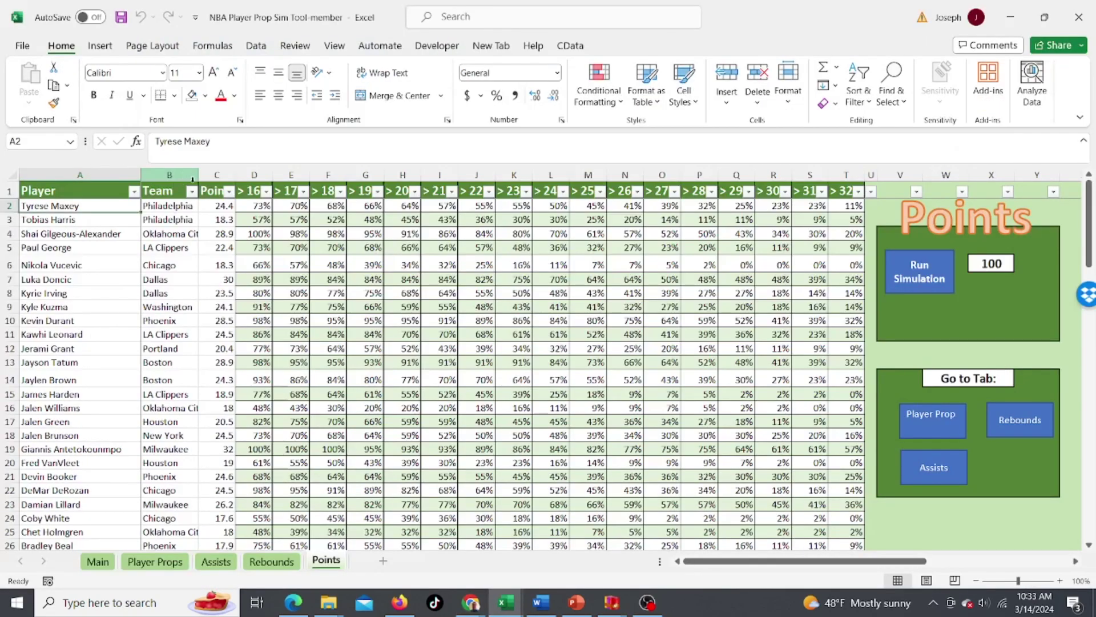
click(192, 192)
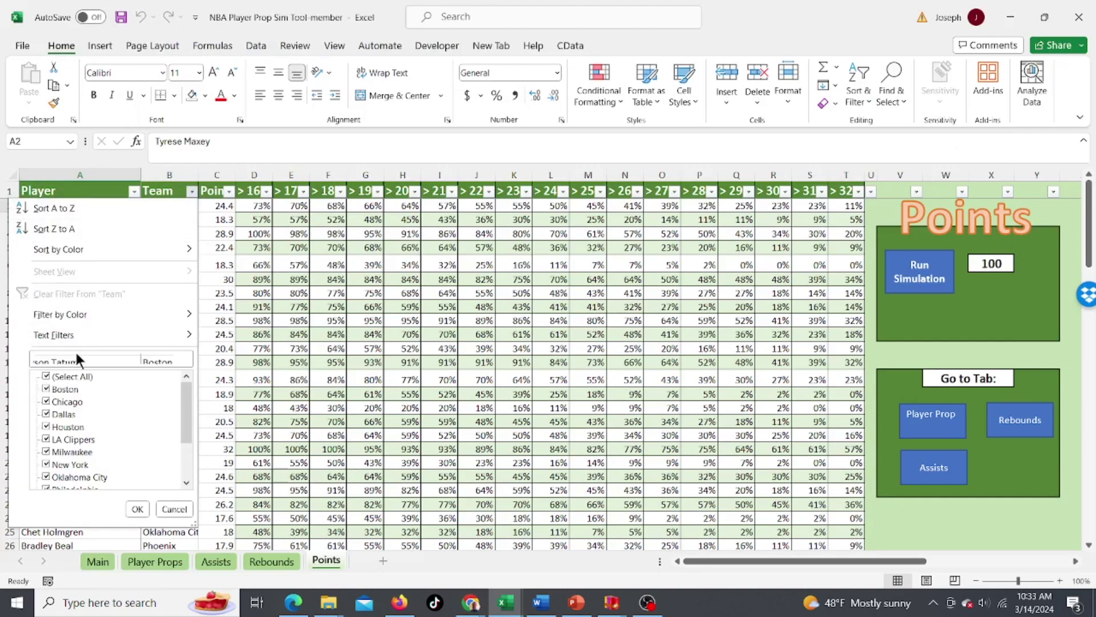
click(49, 376)
click(47, 387)
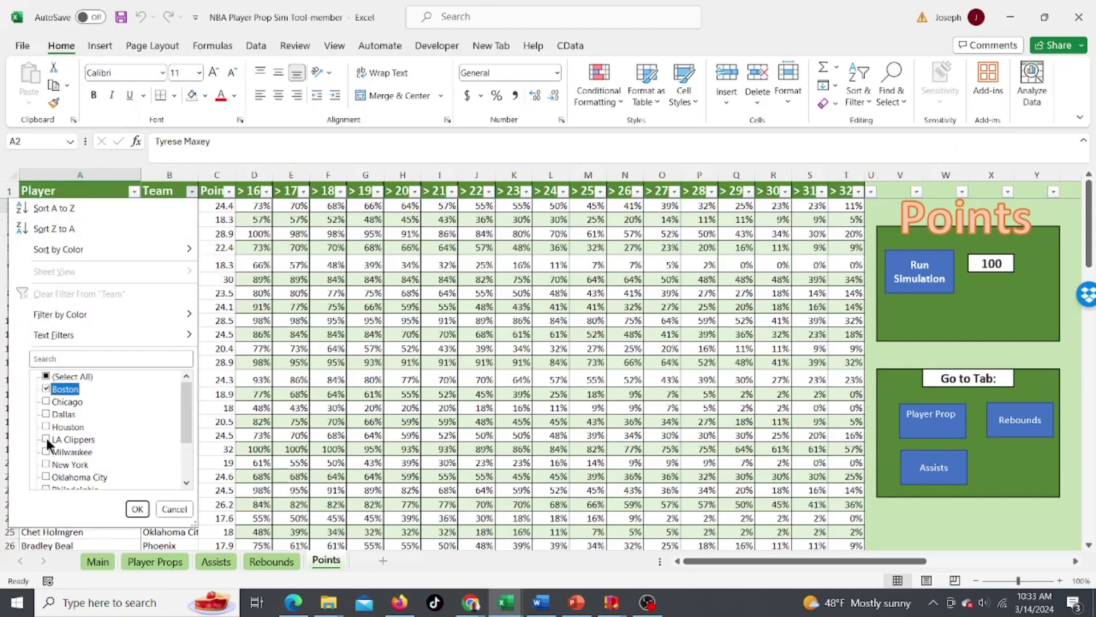
scroll(181, 445, down, 2)
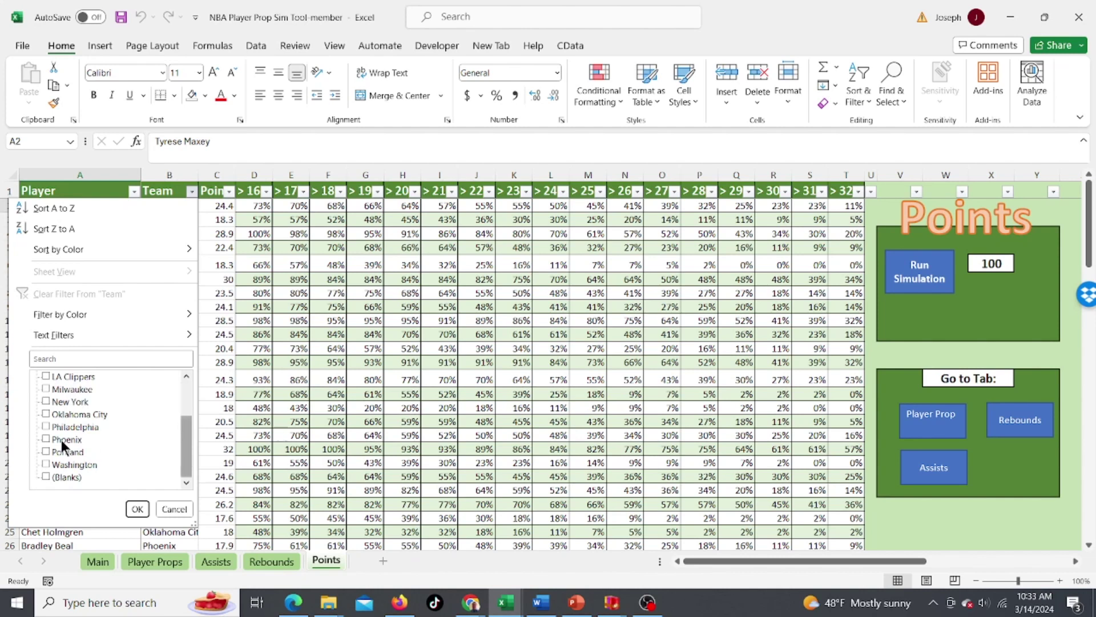
click(45, 439)
click(137, 508)
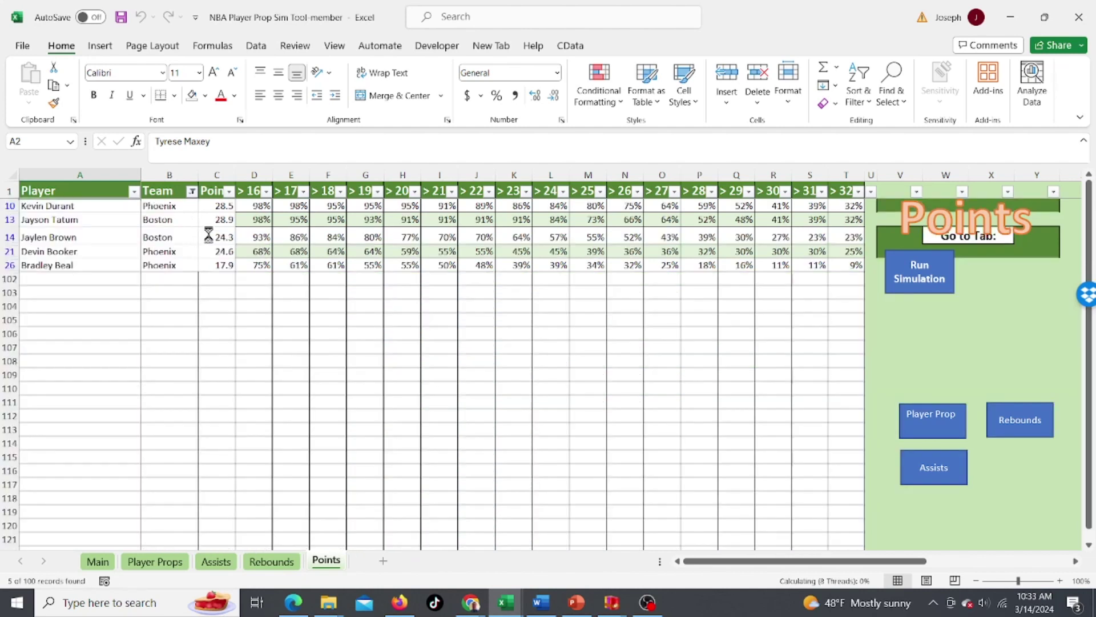
click(223, 209)
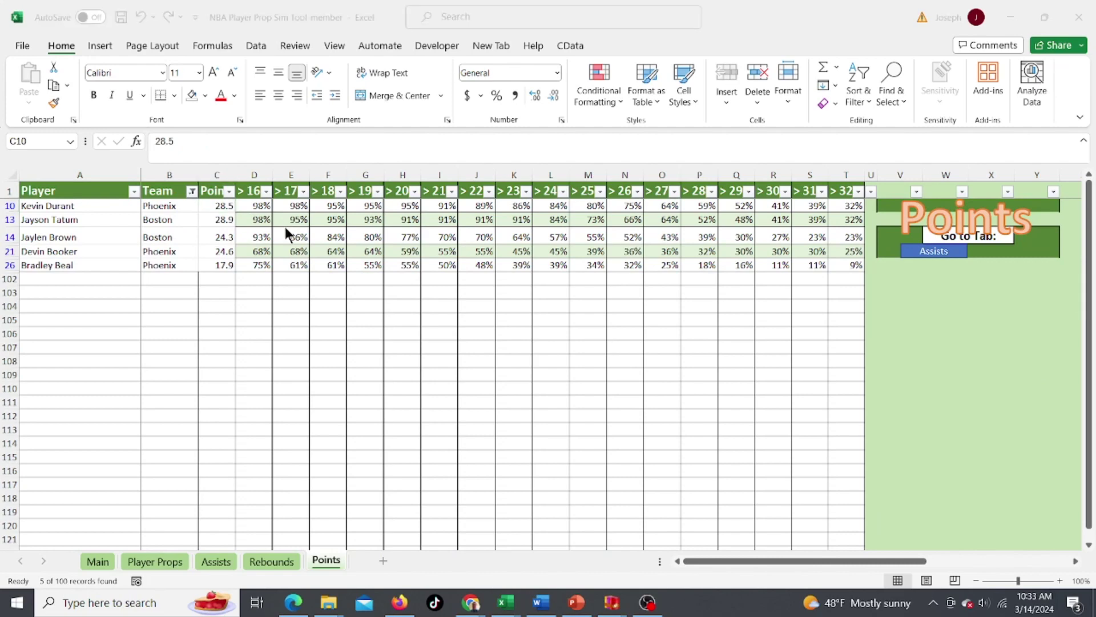
Step: Compare Kevin Durant's simulated chances of over 27 and 28 points with DraftKings
key(alt+Tab)
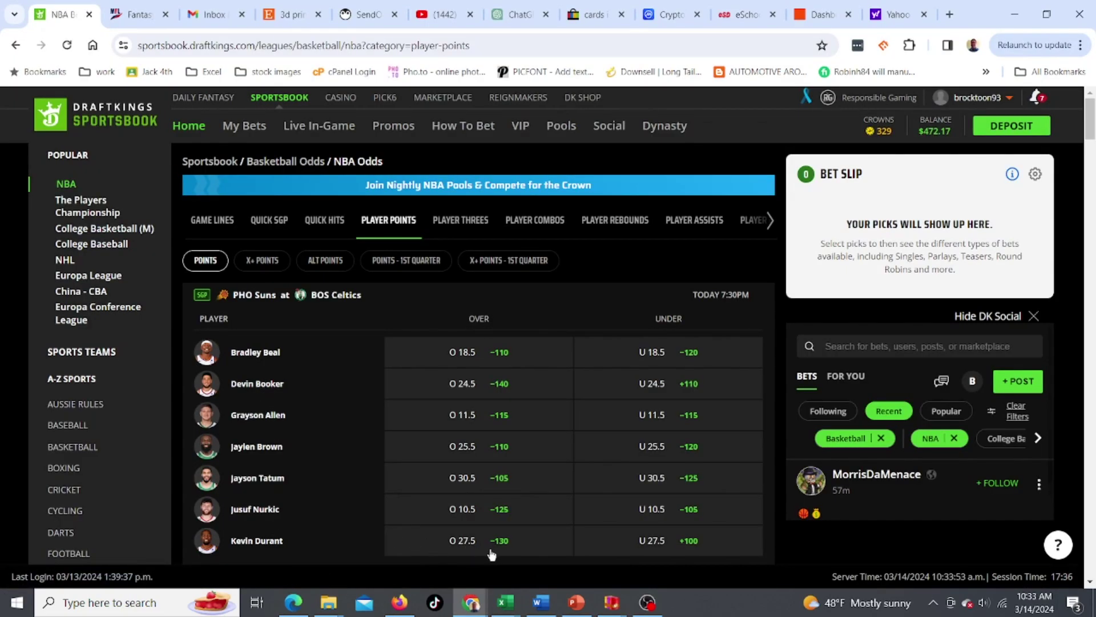
key(alt+Tab)
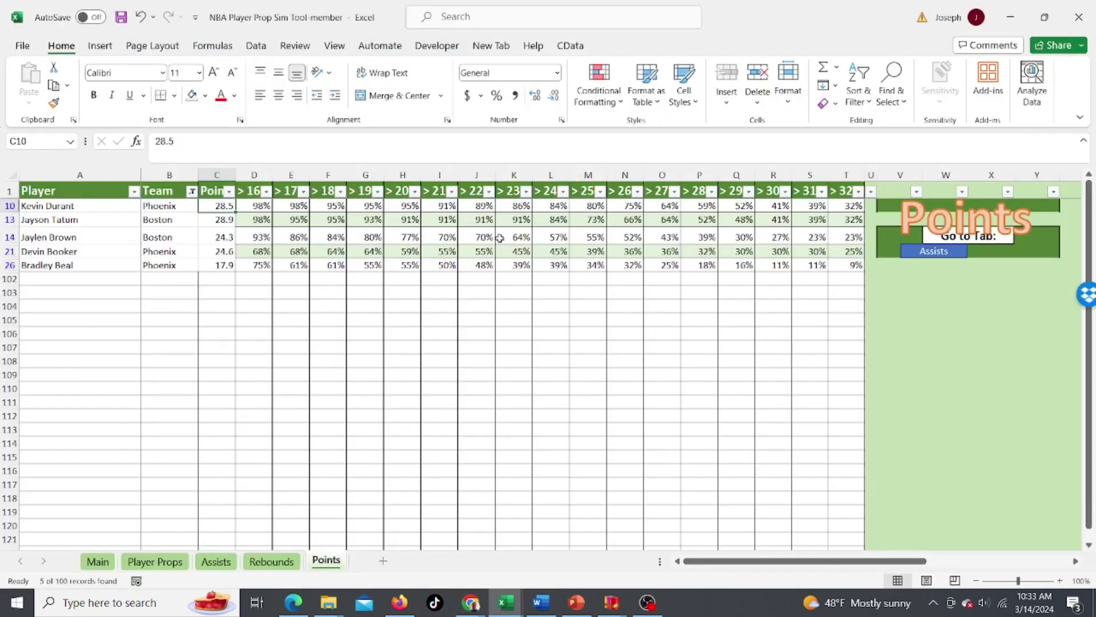
click(663, 207)
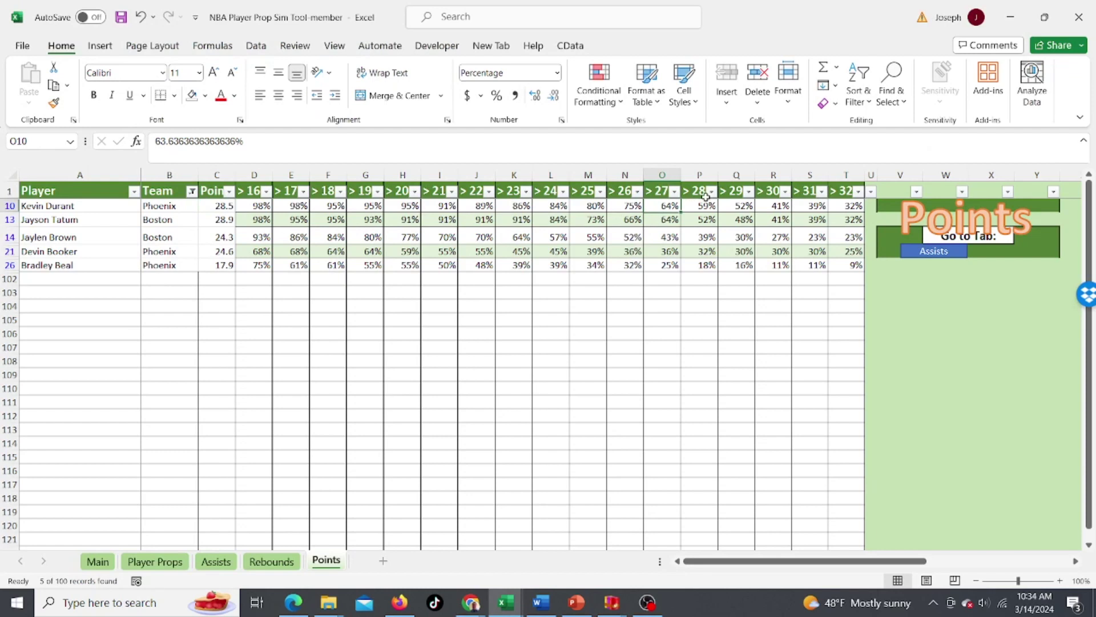
click(699, 207)
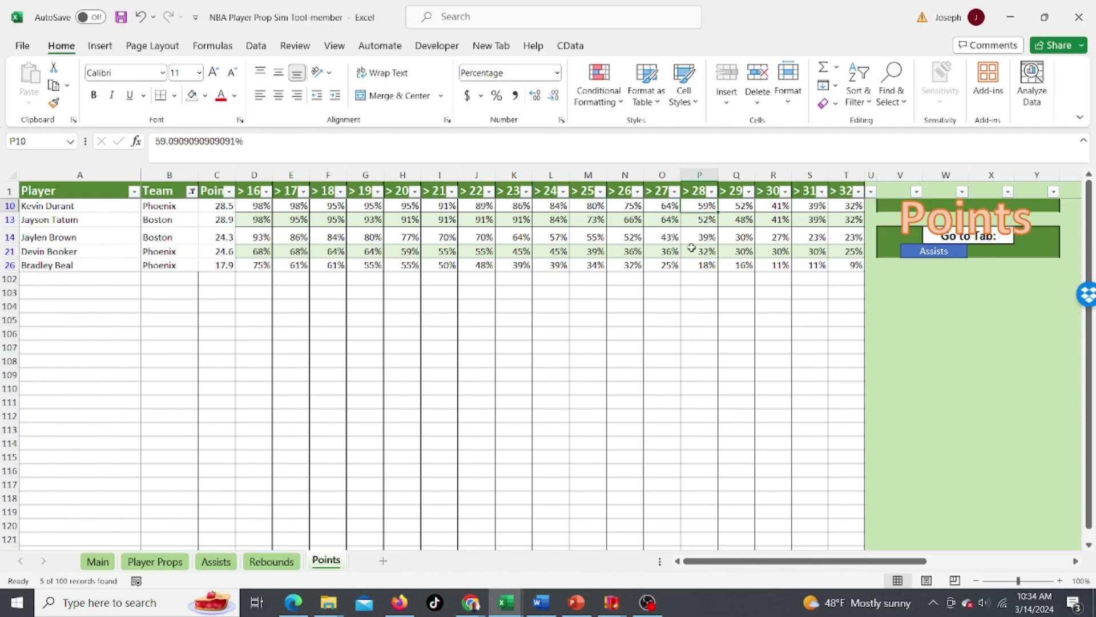
Step: Compare Jayson Tatum's chance of exceeding 31 points against the DraftKings points lines
key(alt+Tab)
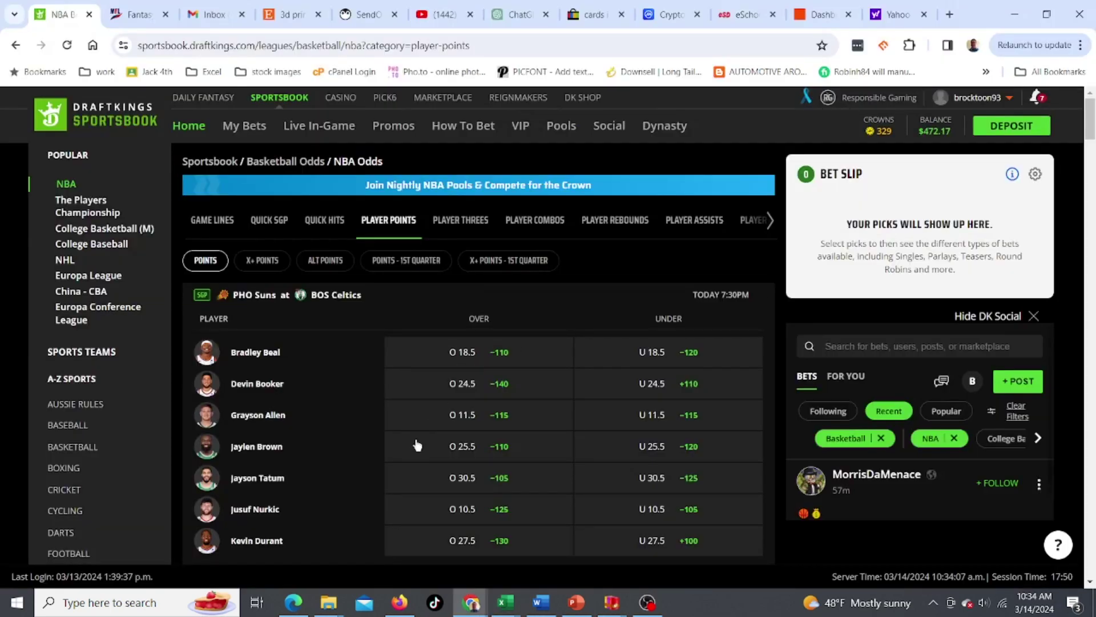
key(alt+Tab)
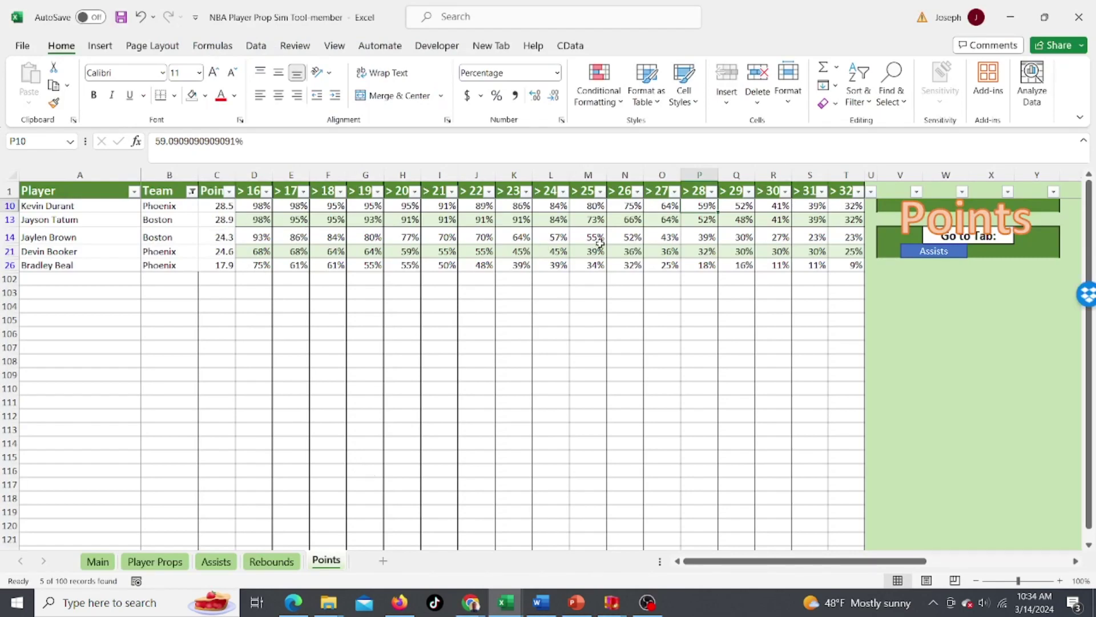
key(alt+Tab)
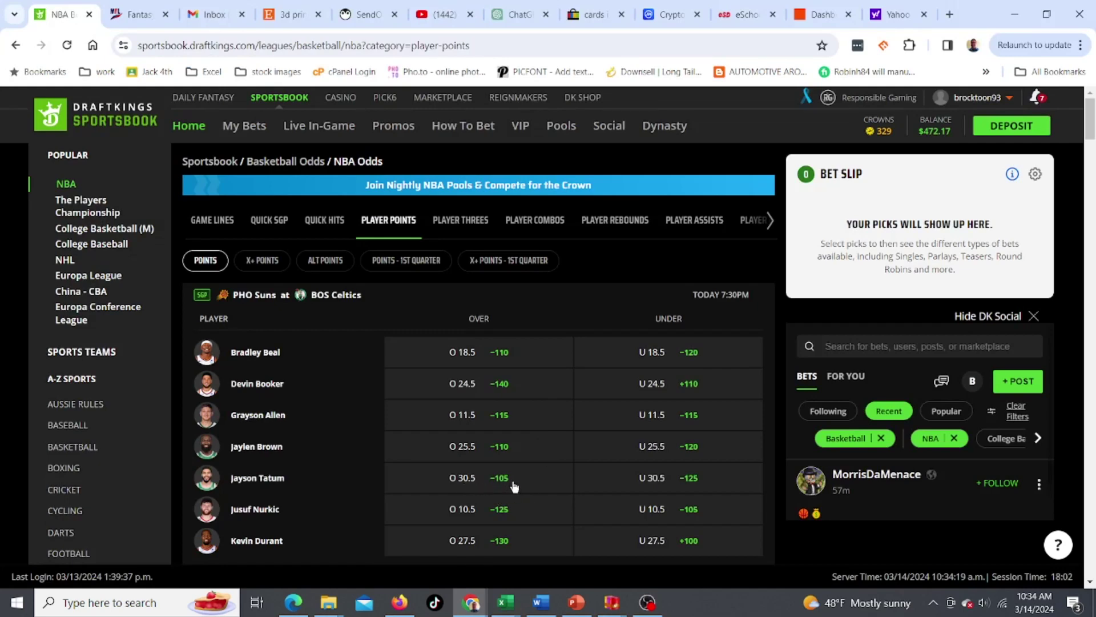
key(alt+Tab)
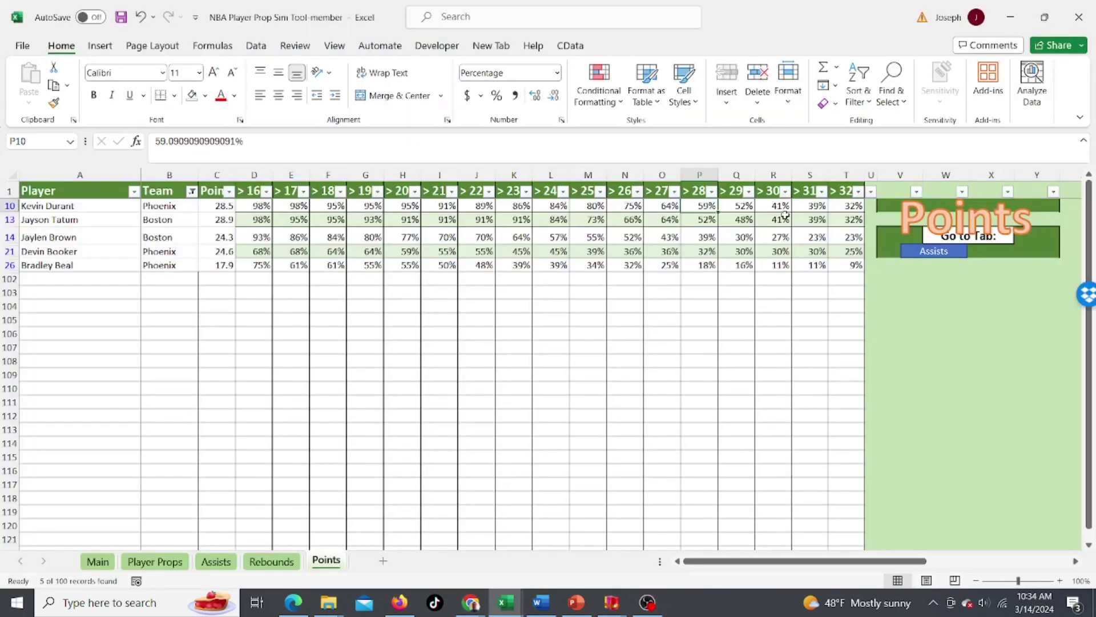
click(811, 219)
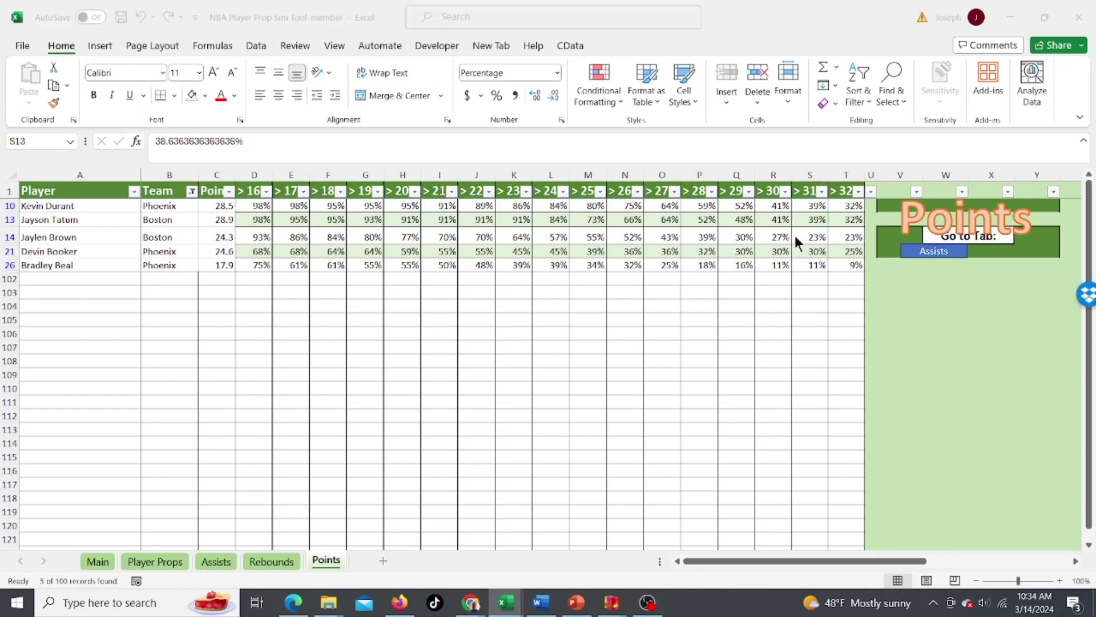
key(alt+Tab)
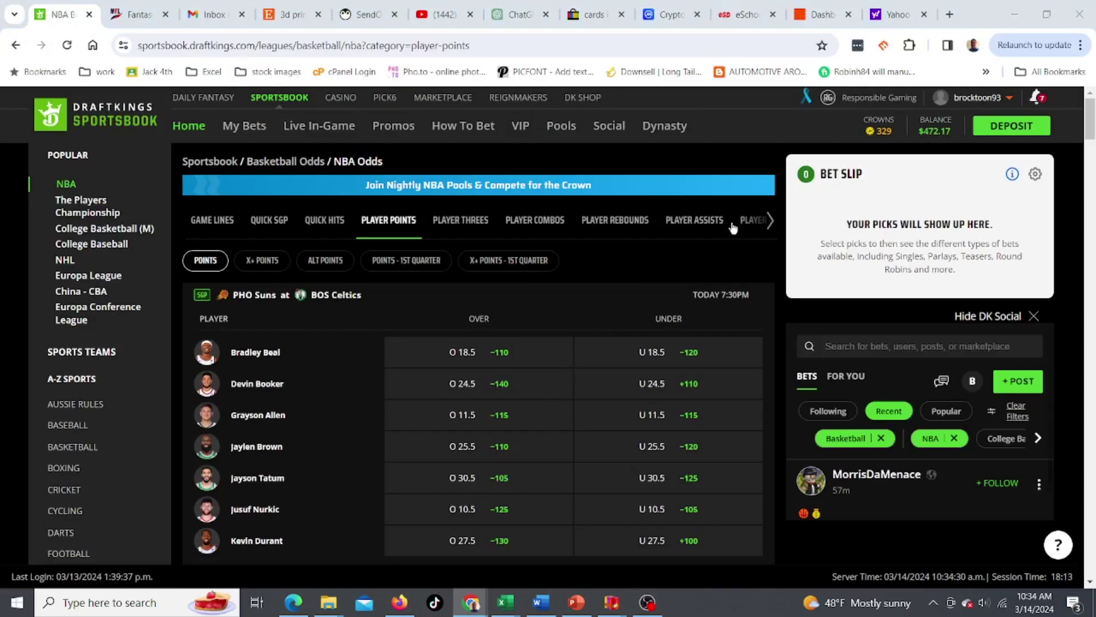
Step: Compare Jayson Tatum's over-30 and Jaylen Brown's over-25 chances with their DraftKings lines
key(alt+Tab)
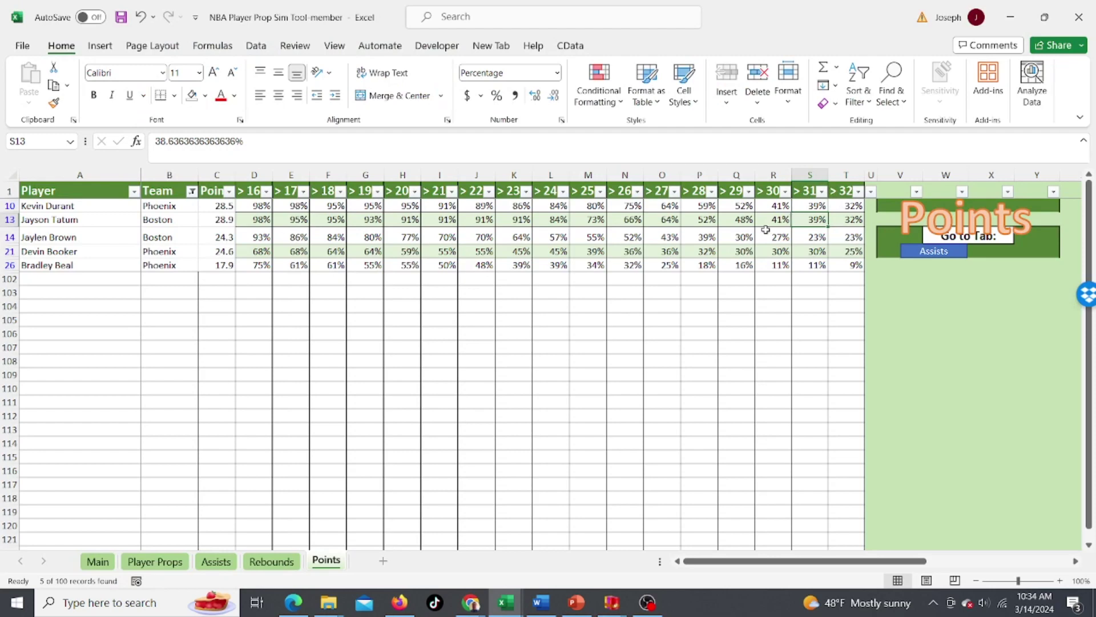
click(775, 222)
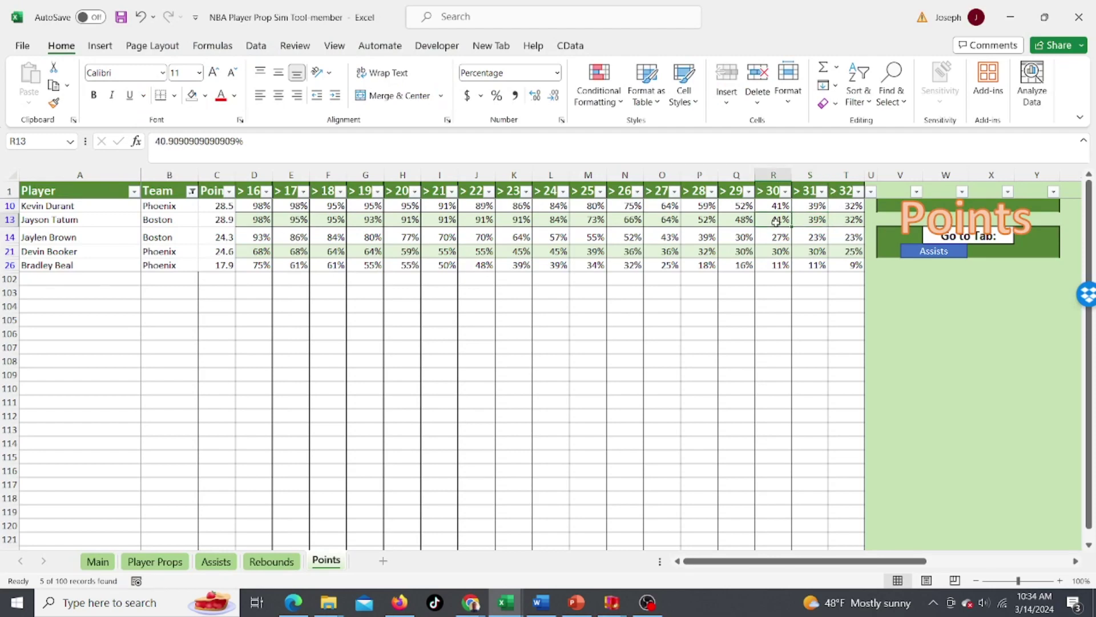
key(alt+Tab)
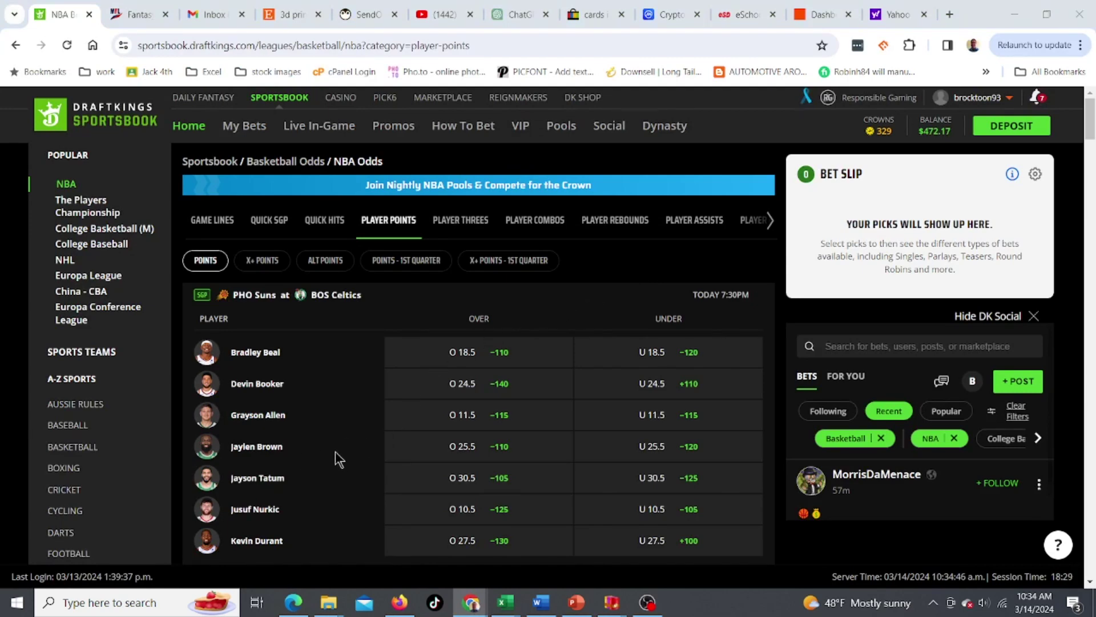
key(alt+Tab)
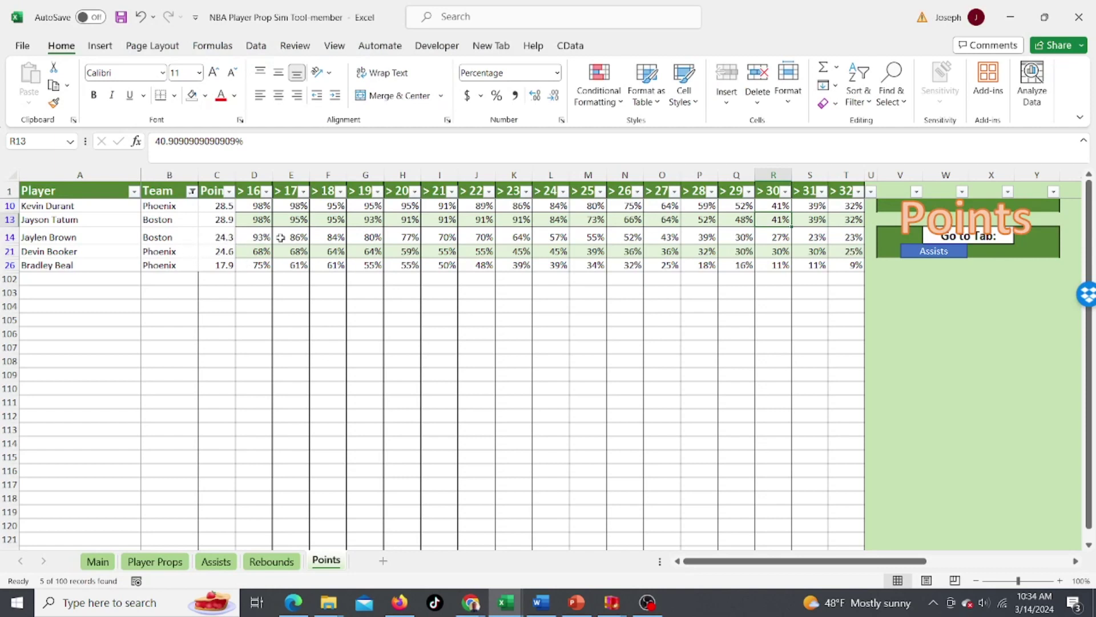
click(601, 239)
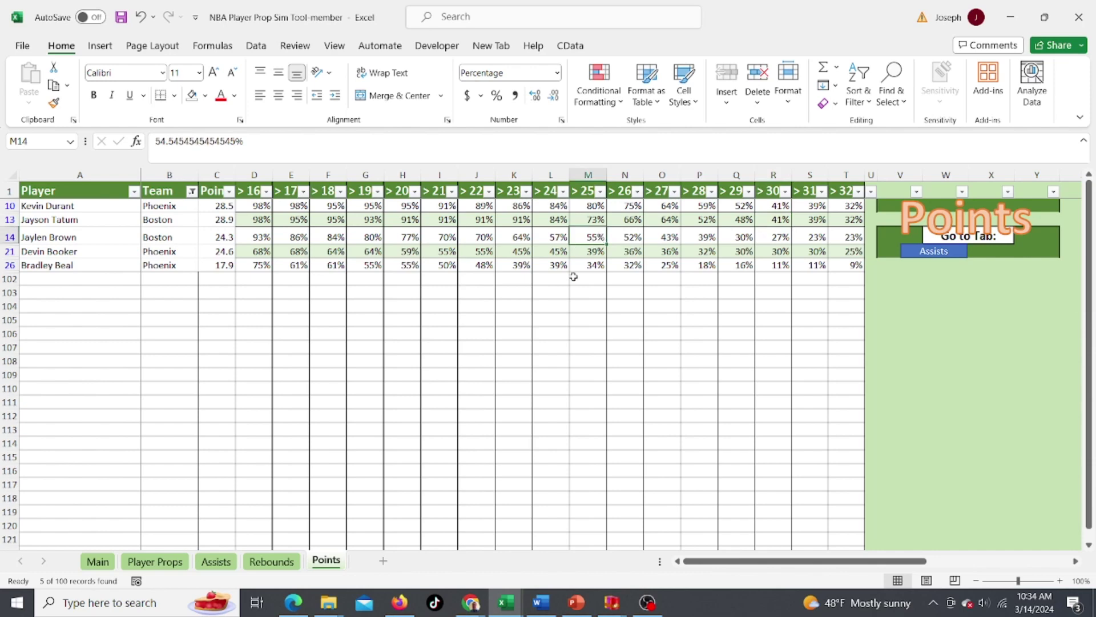
key(alt+Tab)
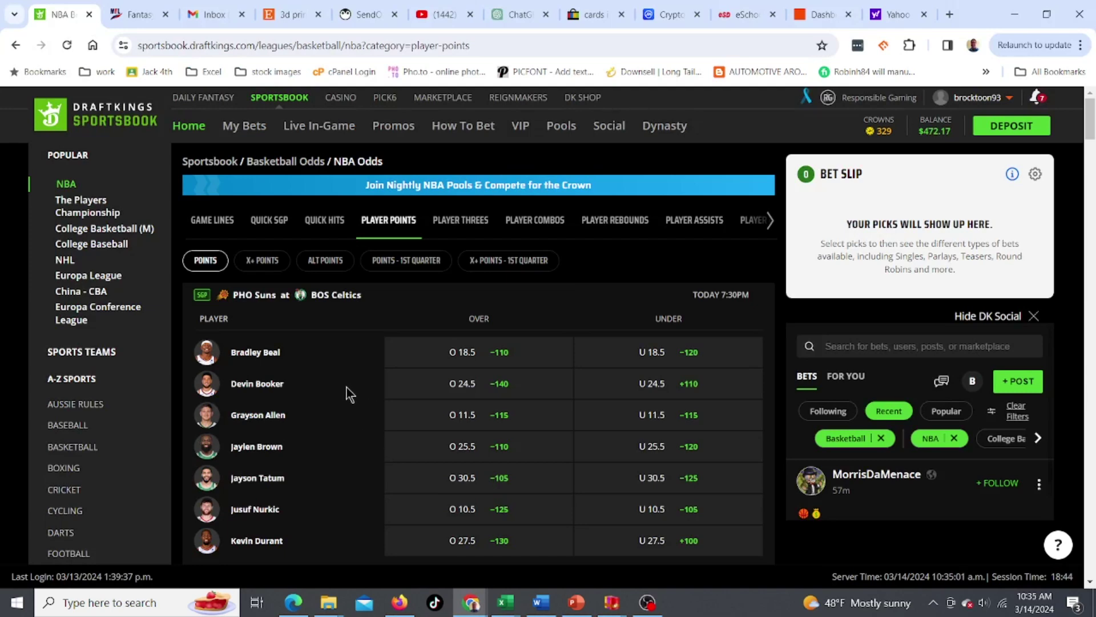
key(alt+Tab)
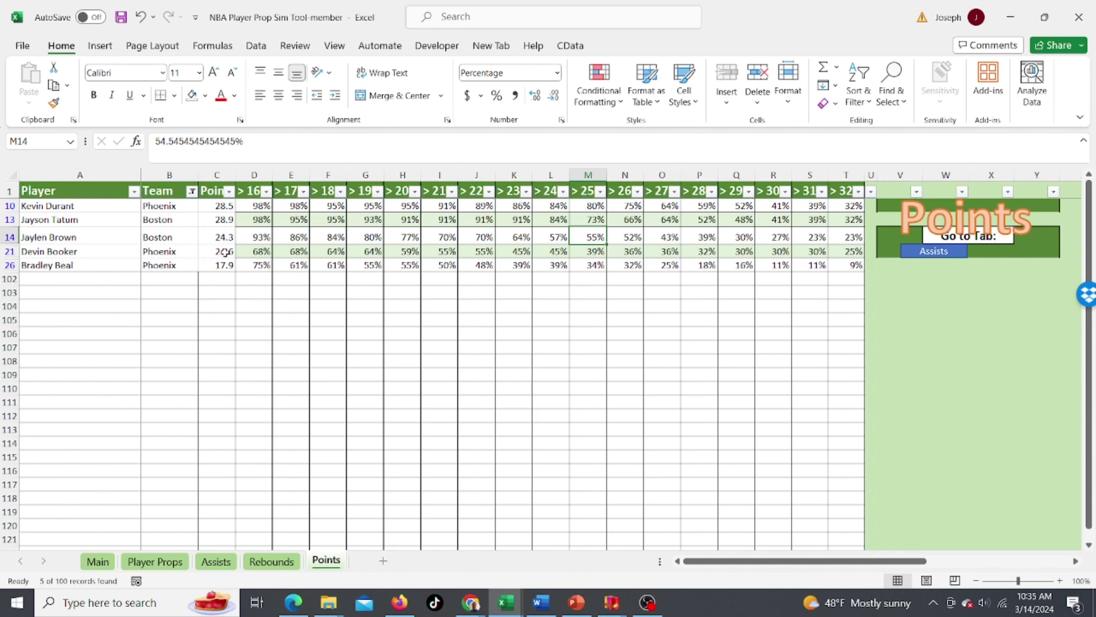
Step: Compare Devin Booker's over-24 chance with DraftKings, scrolling down its player points list
click(556, 253)
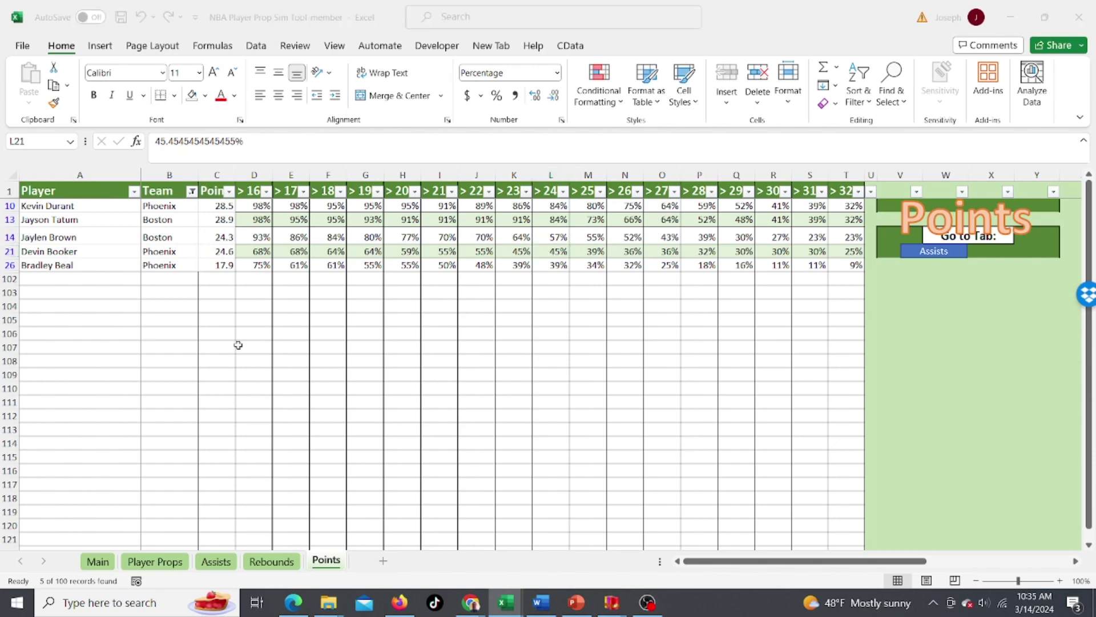
key(alt+Tab)
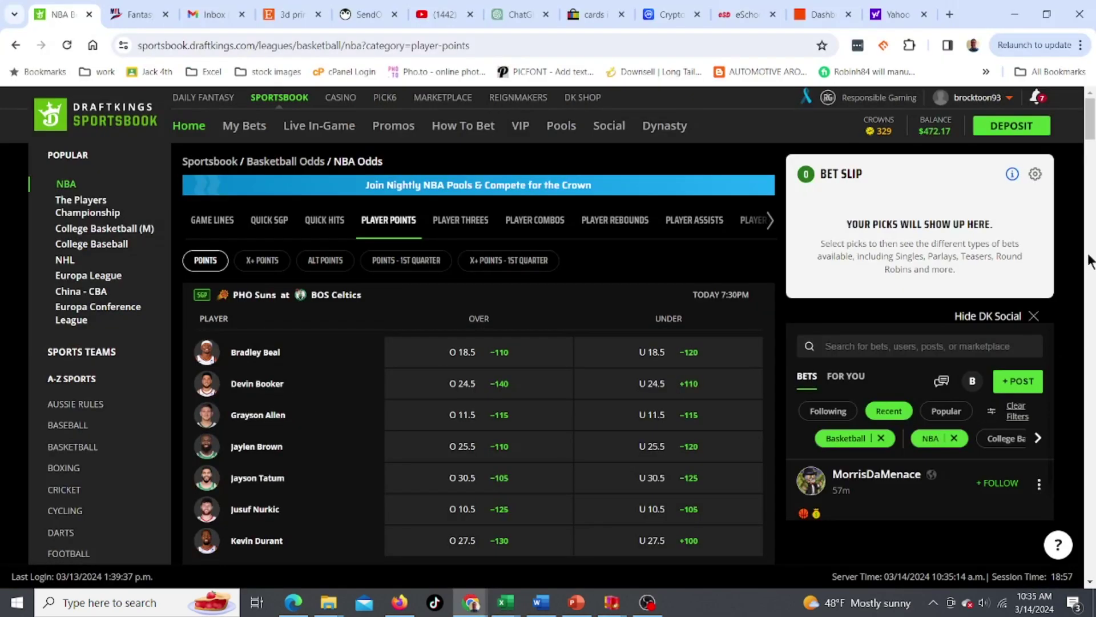
scroll(1090, 149, down, 4)
scroll(1089, 154, down, 2)
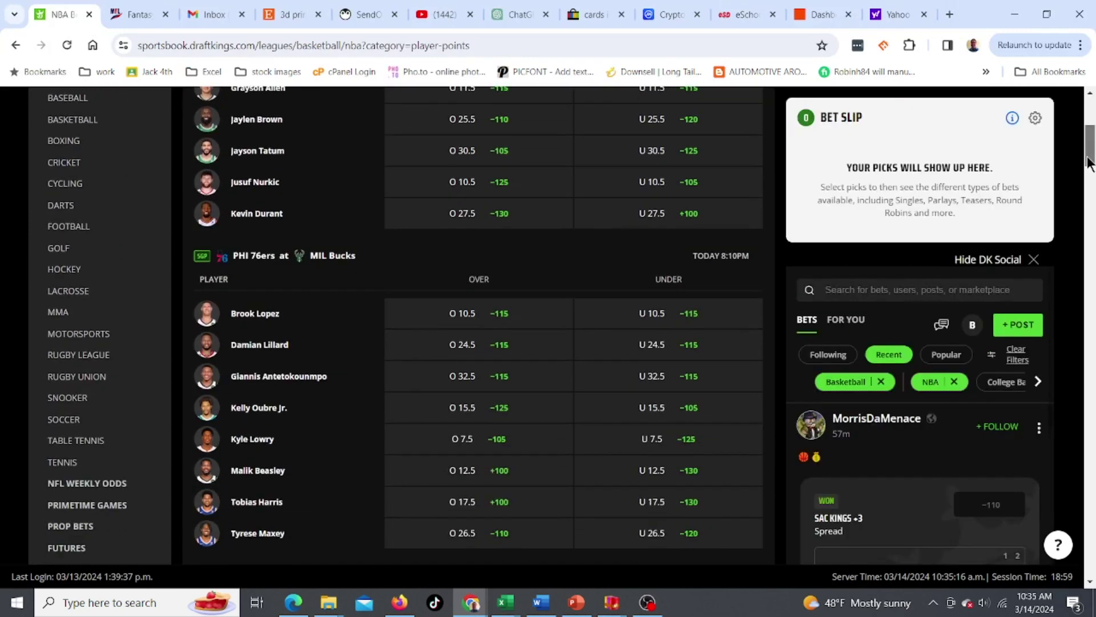
key(alt+Tab)
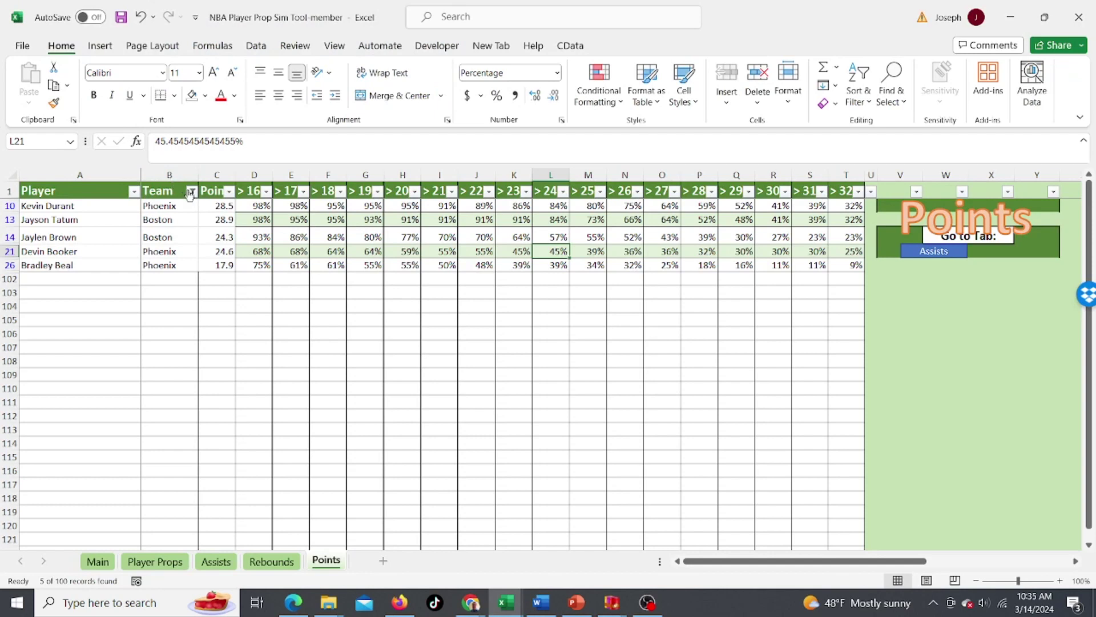
click(192, 191)
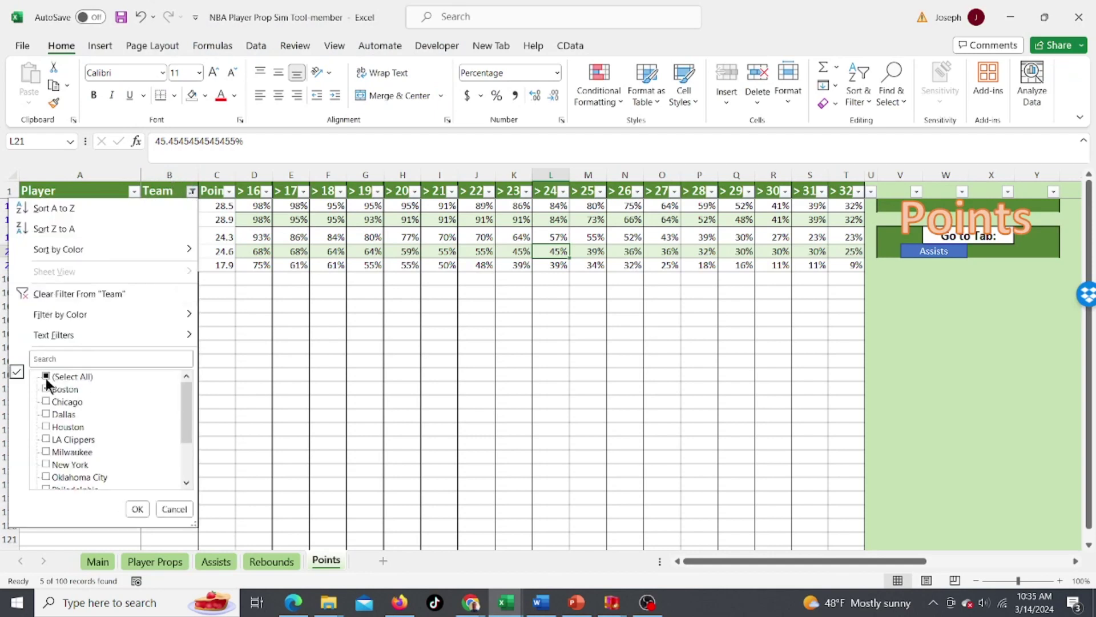
Step: Limit the Team filter to Milwaukee and Philadelphia, showing 4 of 100 players
click(46, 376)
click(46, 376)
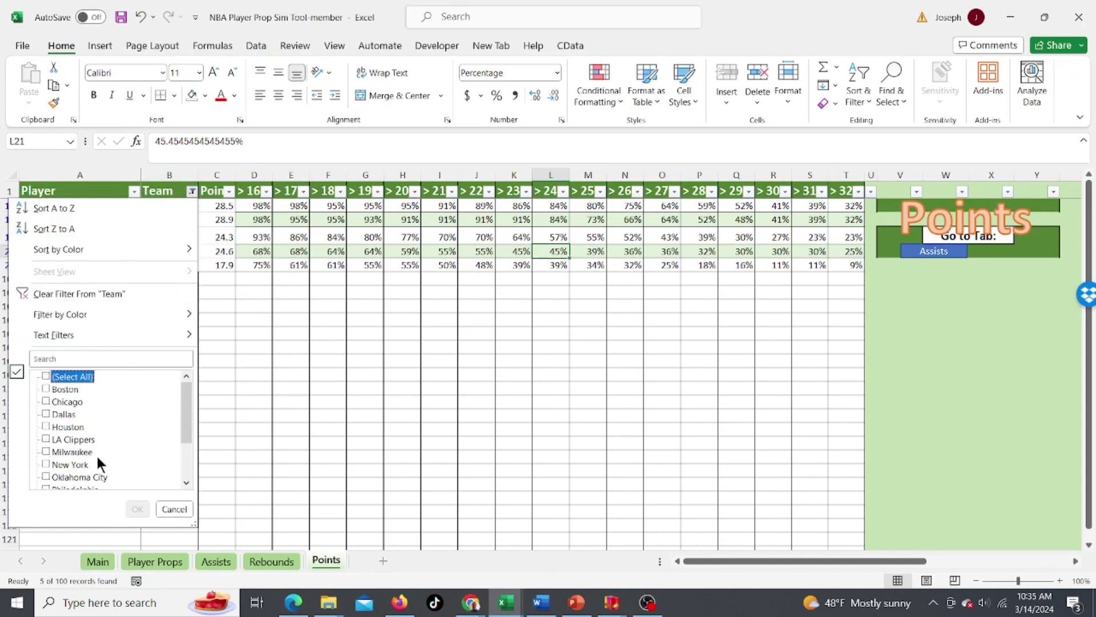
click(76, 451)
scroll(191, 457, down, 2)
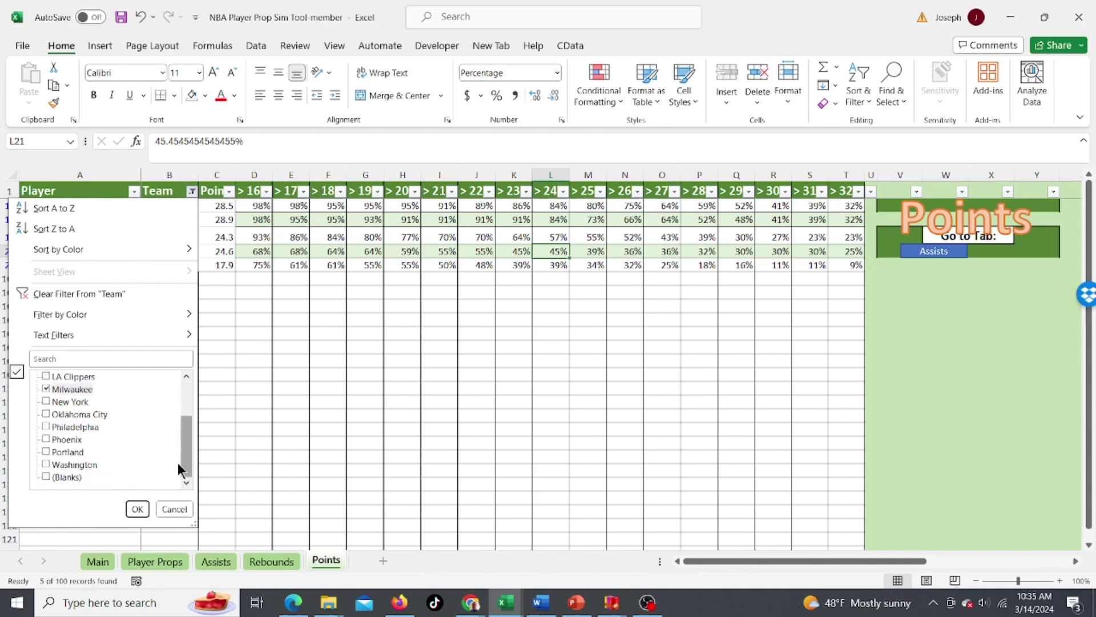
click(60, 428)
click(137, 509)
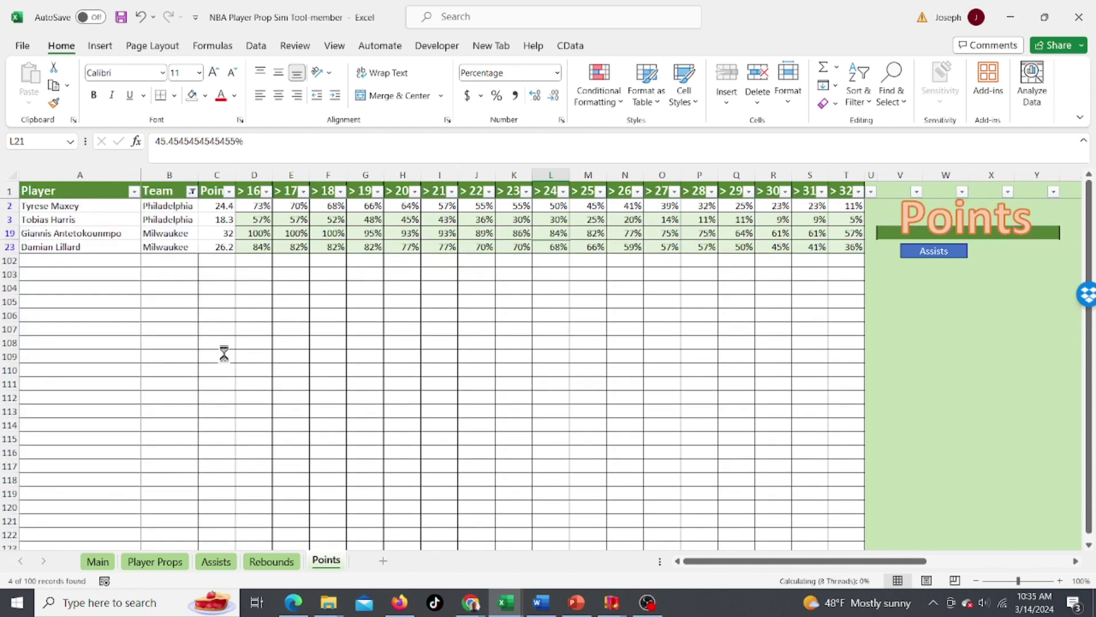
click(261, 288)
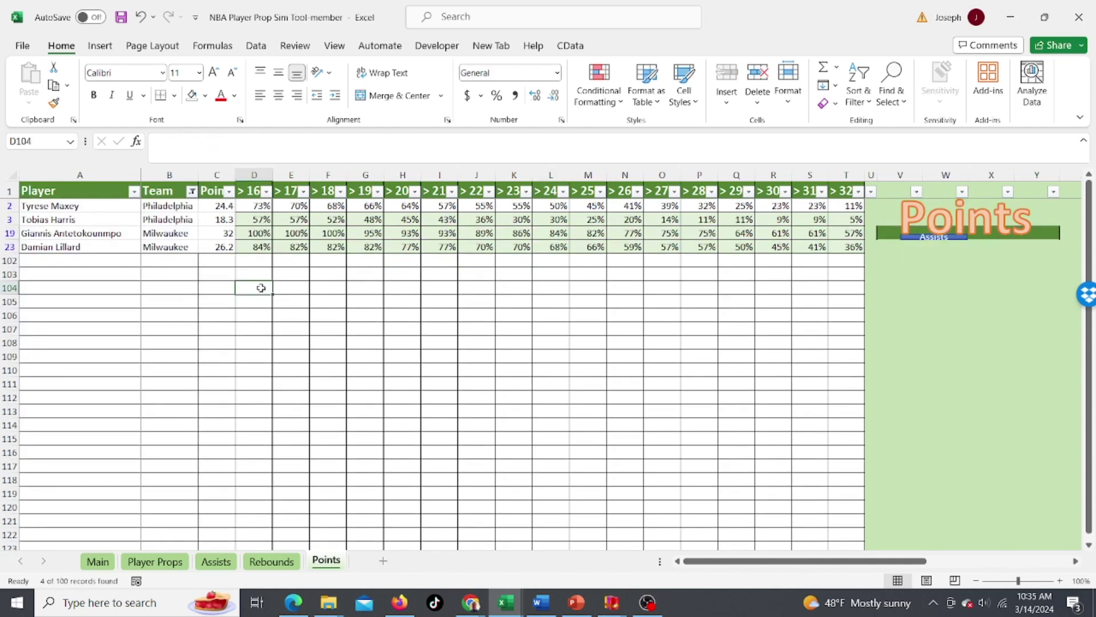
Step: Compare Giannis Antetokounmpo's chance of over 32 points with his DraftKings line
key(Up)
key(Up)
key(Up)
key(Up)
key(Up)
key(Up)
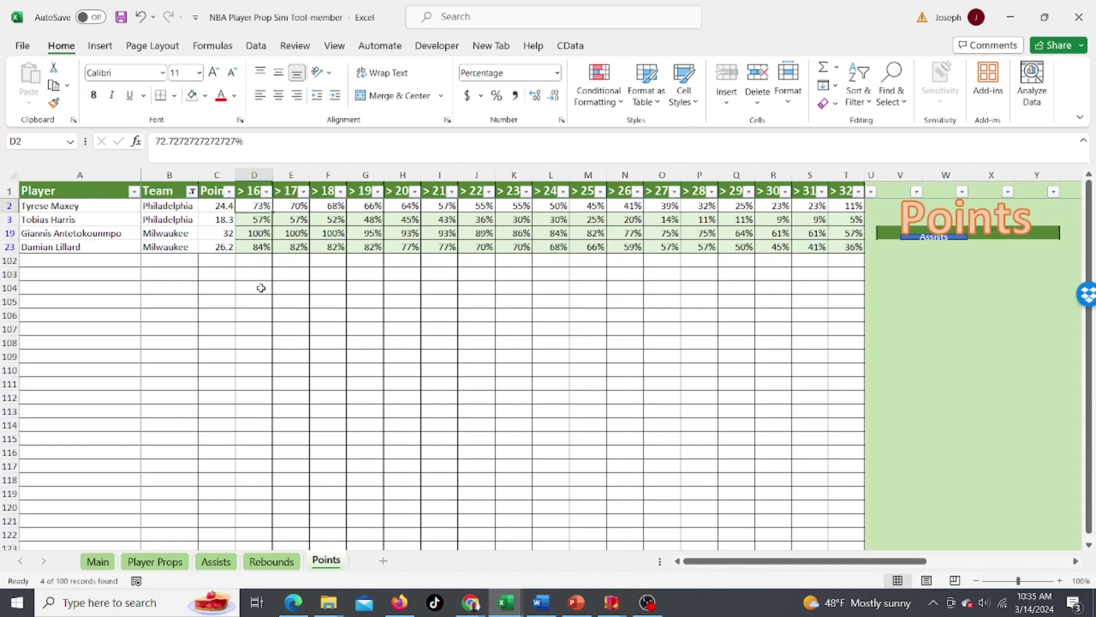
key(Down)
key(Down)
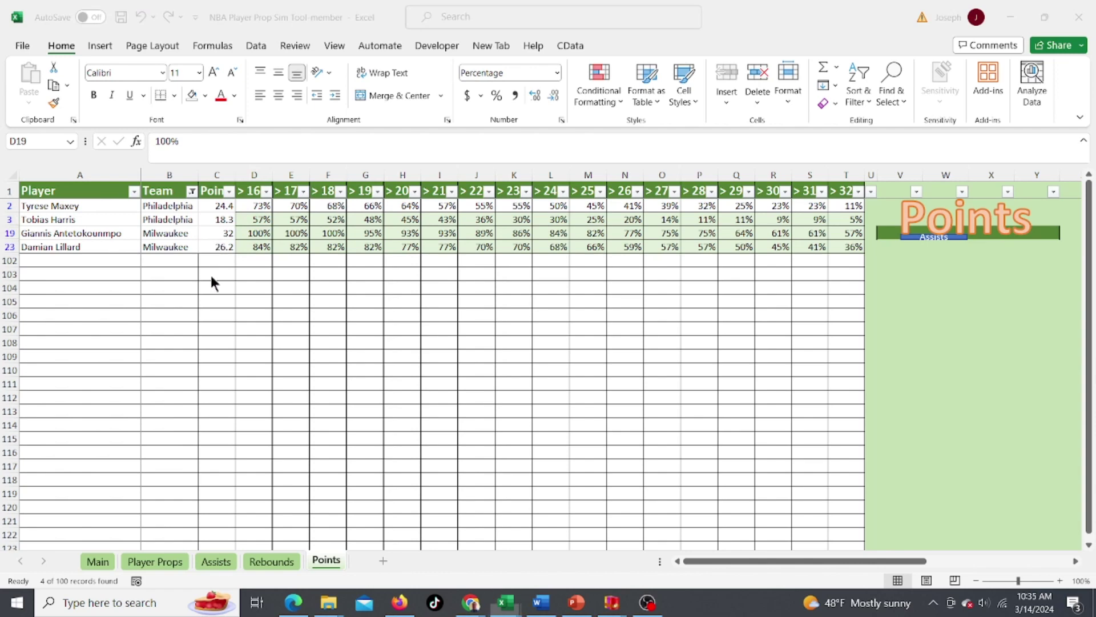
key(alt+Tab)
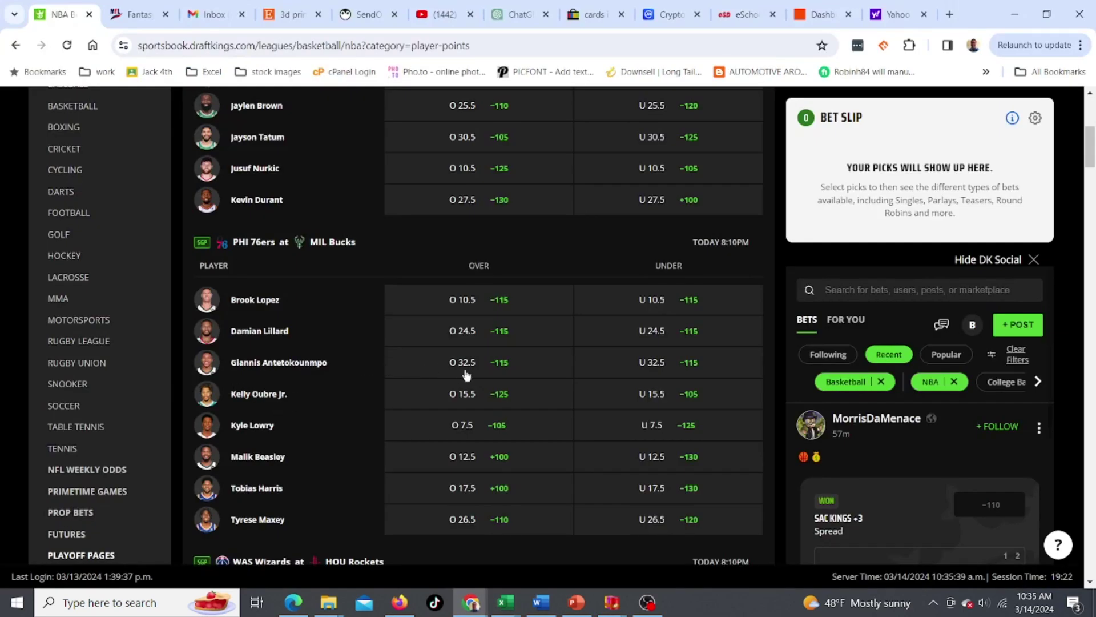
key(alt+Tab)
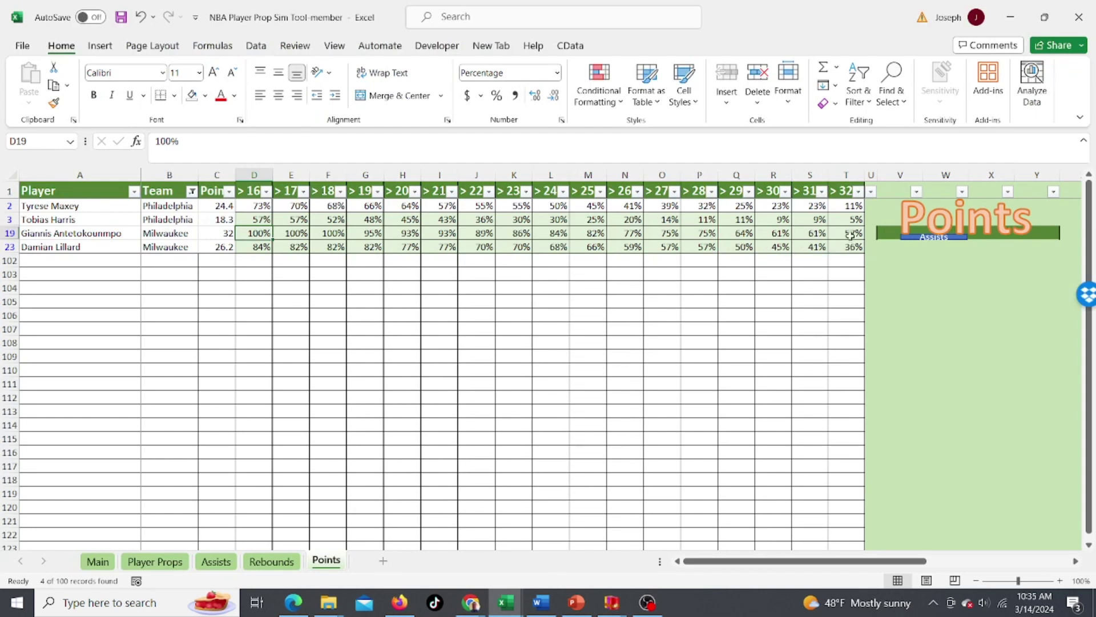
click(850, 232)
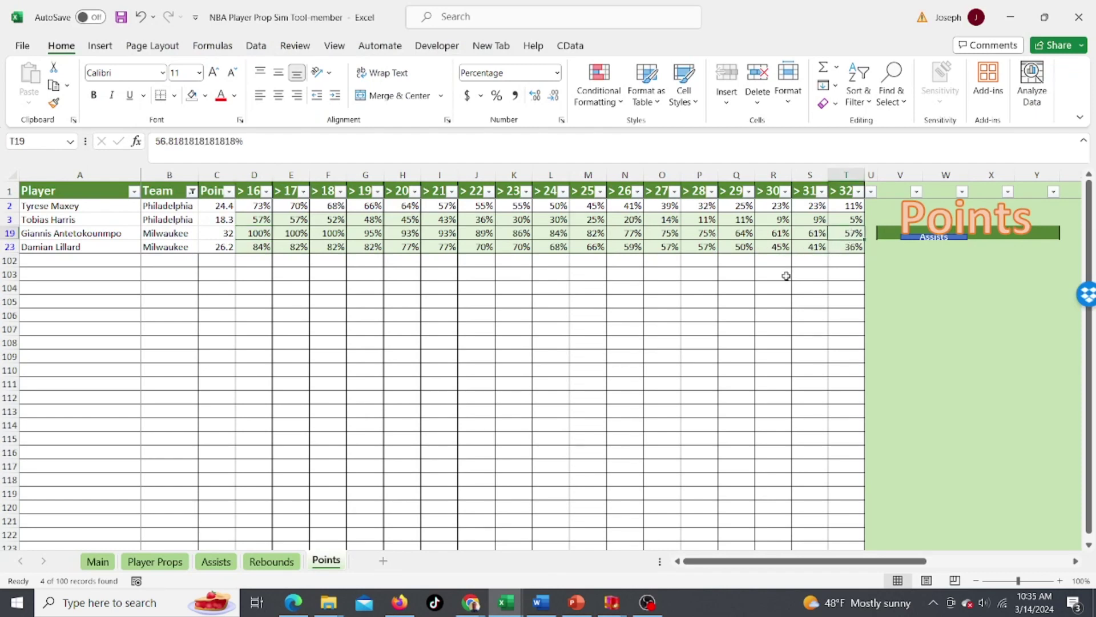
Step: Check Tyrese Maxey's over-26 chance, then bring up the 76ers at Bucks DraftKings points lines
key(alt+Tab)
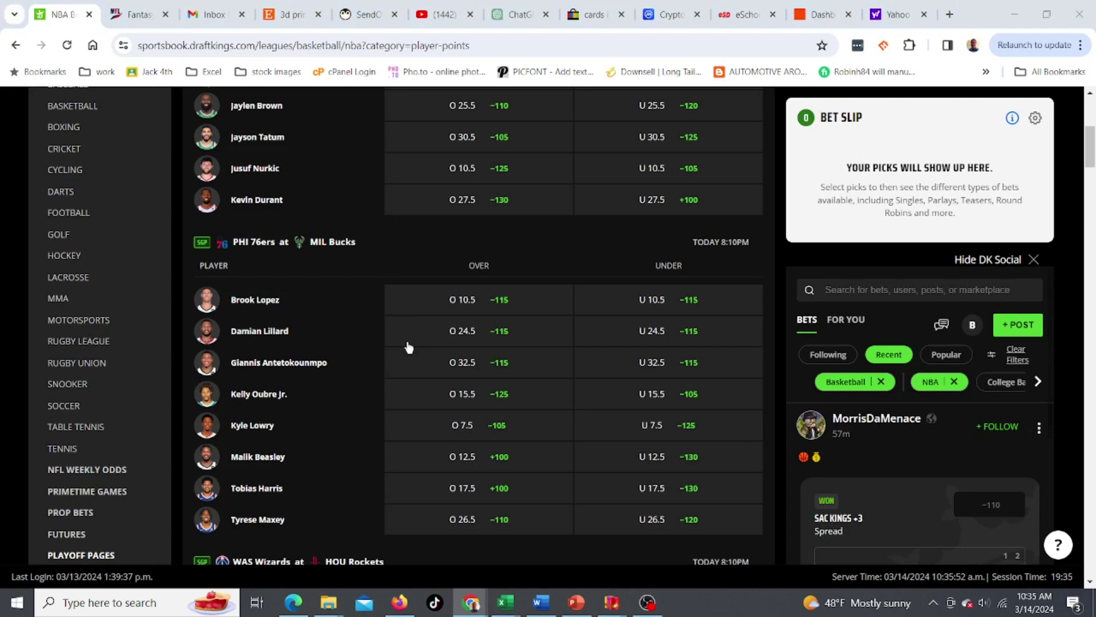
key(alt+Tab)
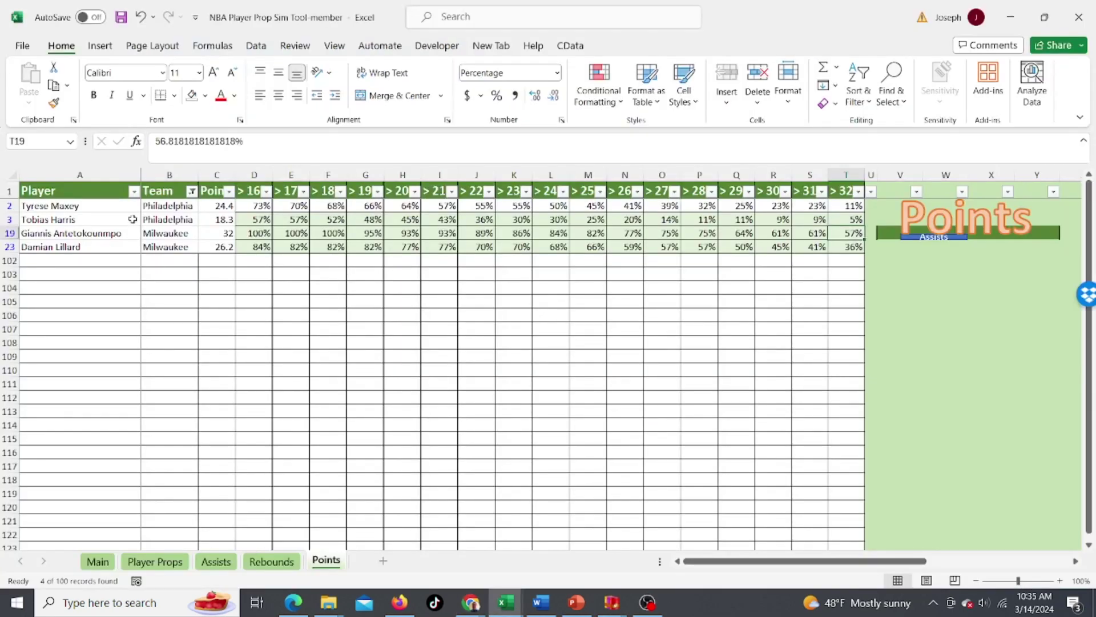
key(alt+Tab)
key(alt+Tab)
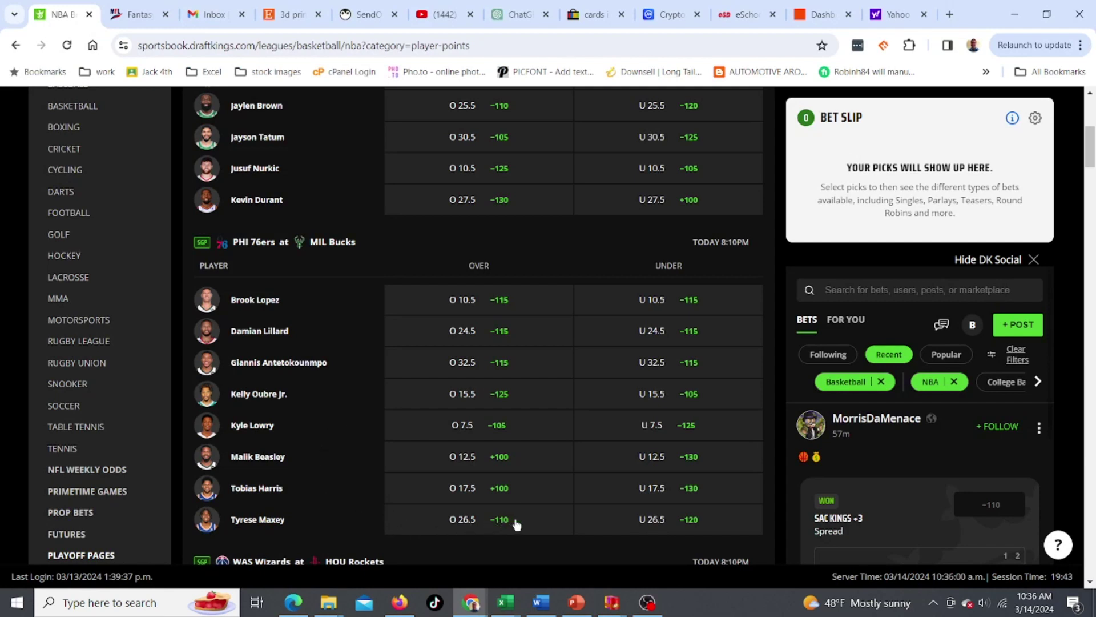
key(alt+Tab)
key(alt+Tab)
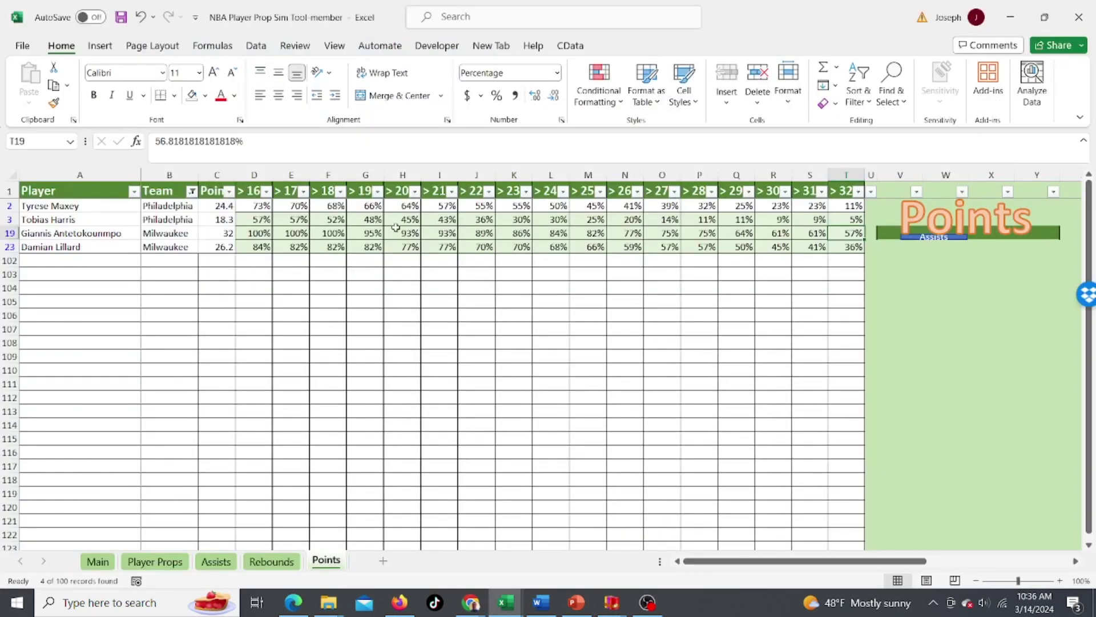
click(628, 208)
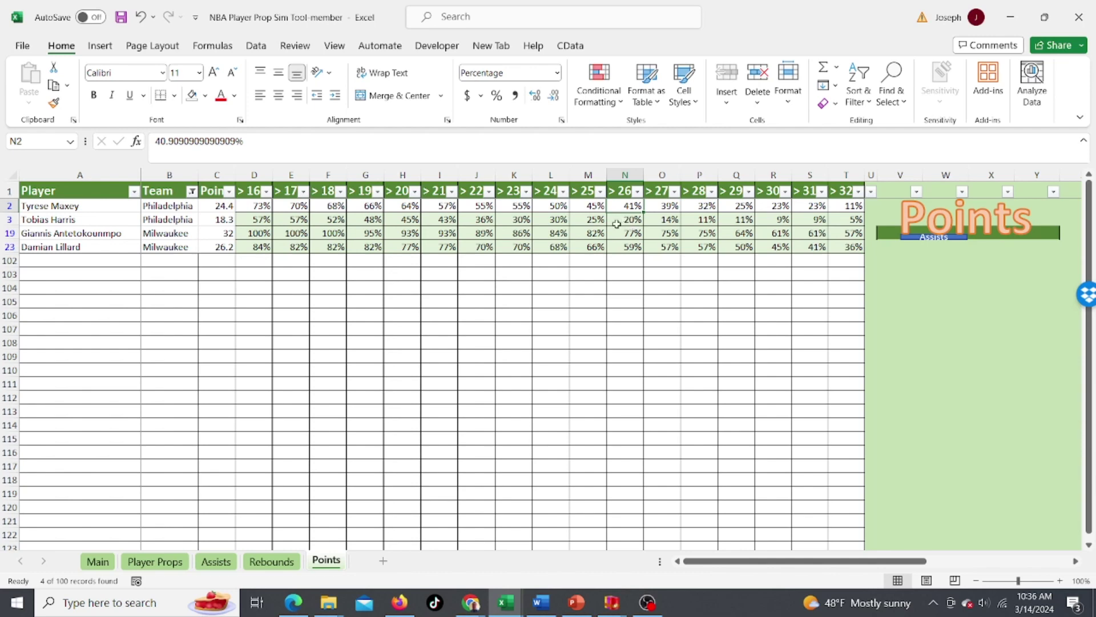
key(alt+Tab)
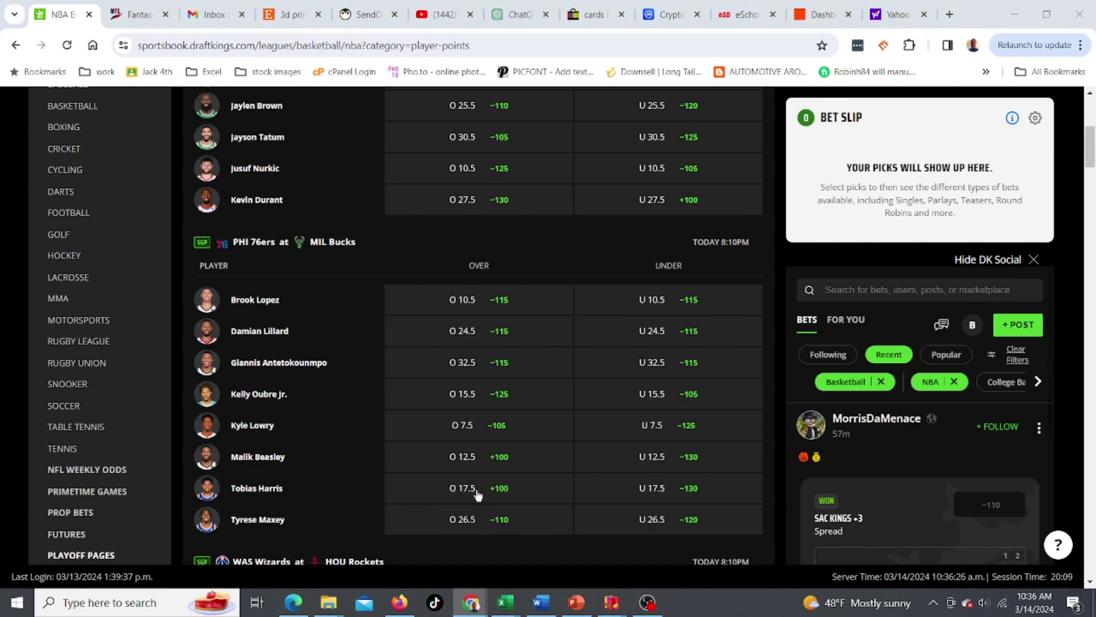
key(alt+Tab)
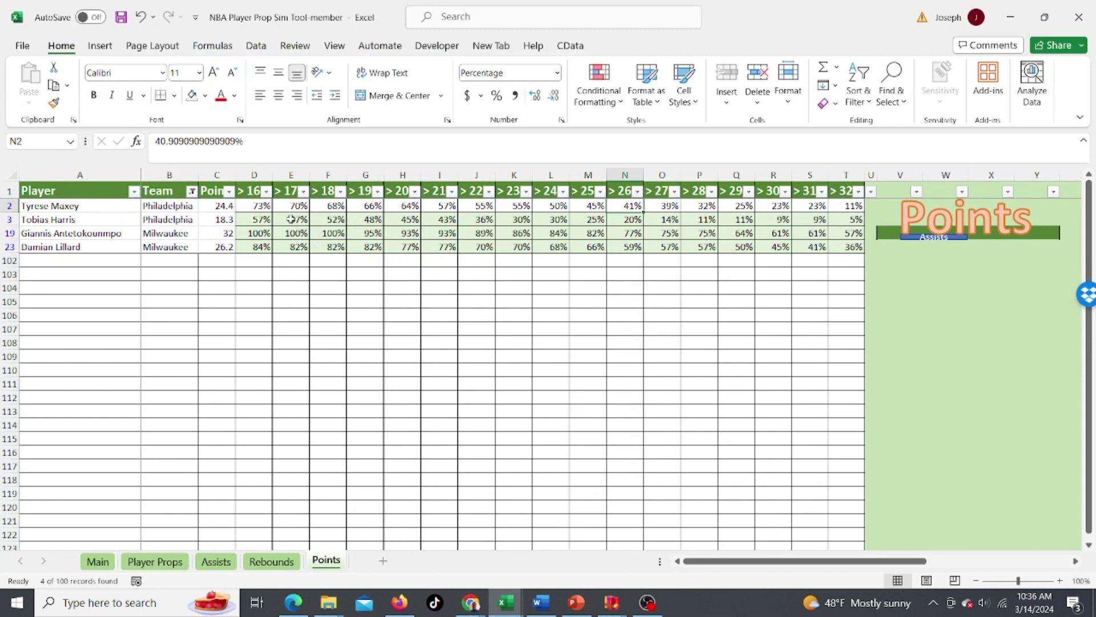
click(291, 219)
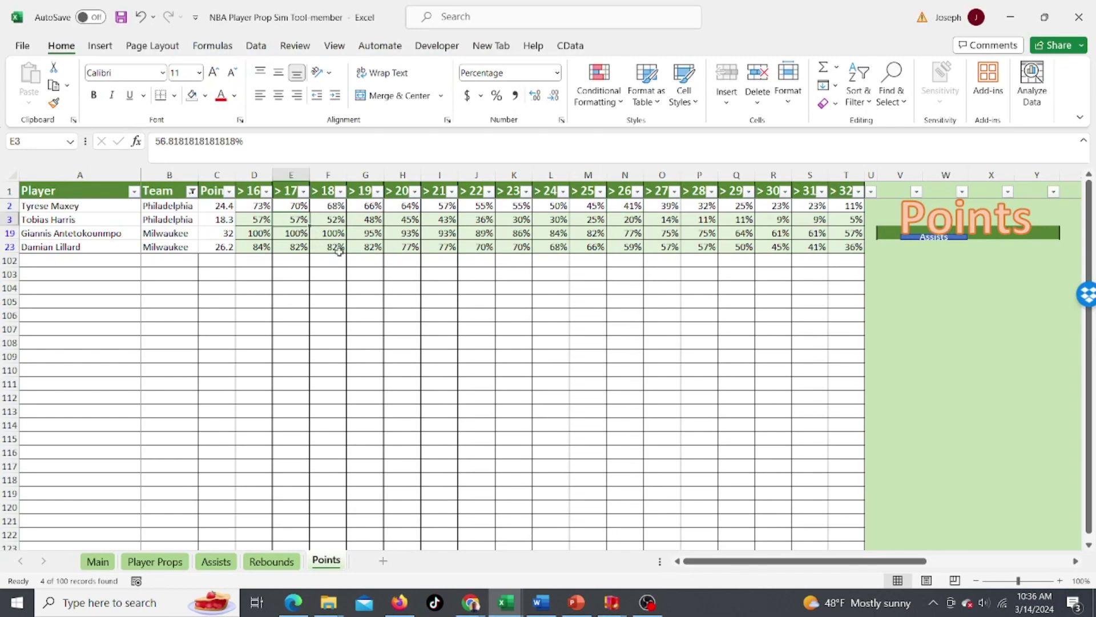
key(alt+Tab)
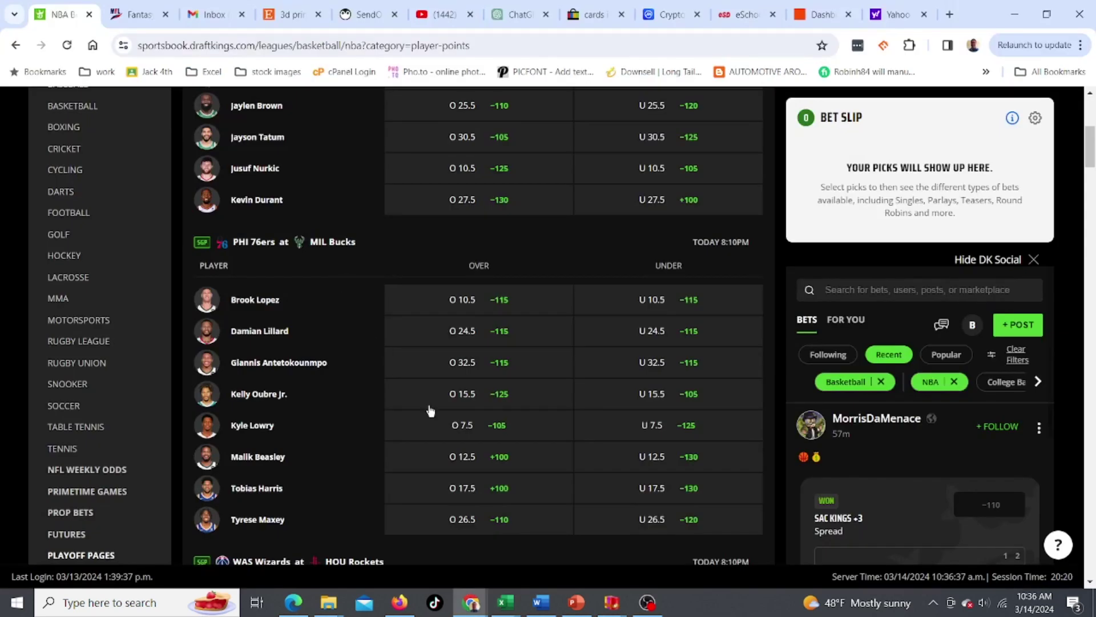
key(alt+Tab)
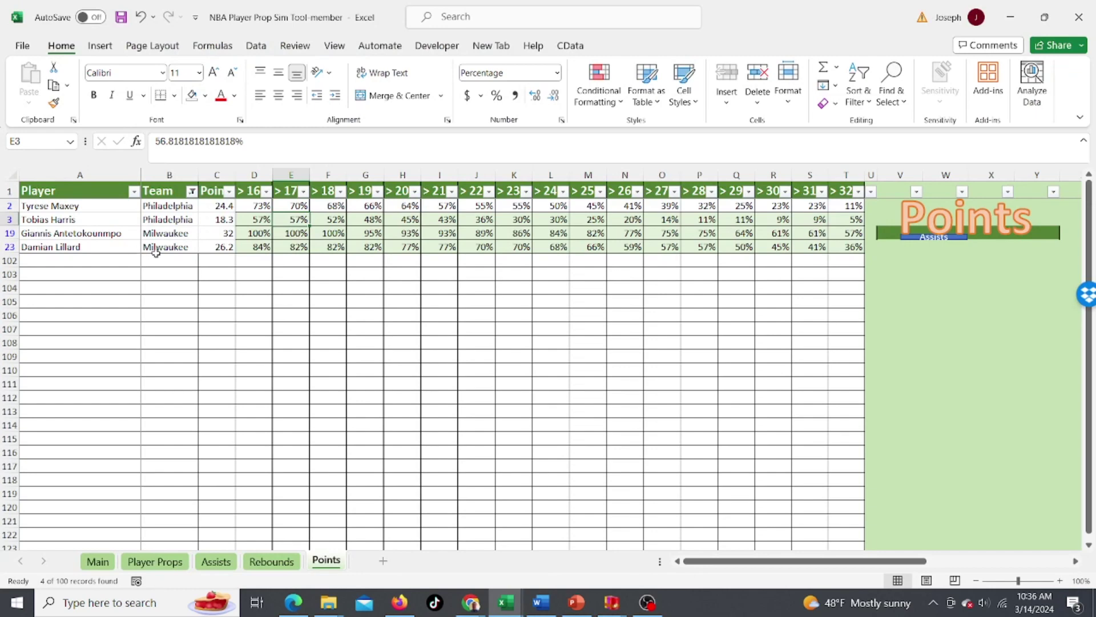
key(alt+Tab)
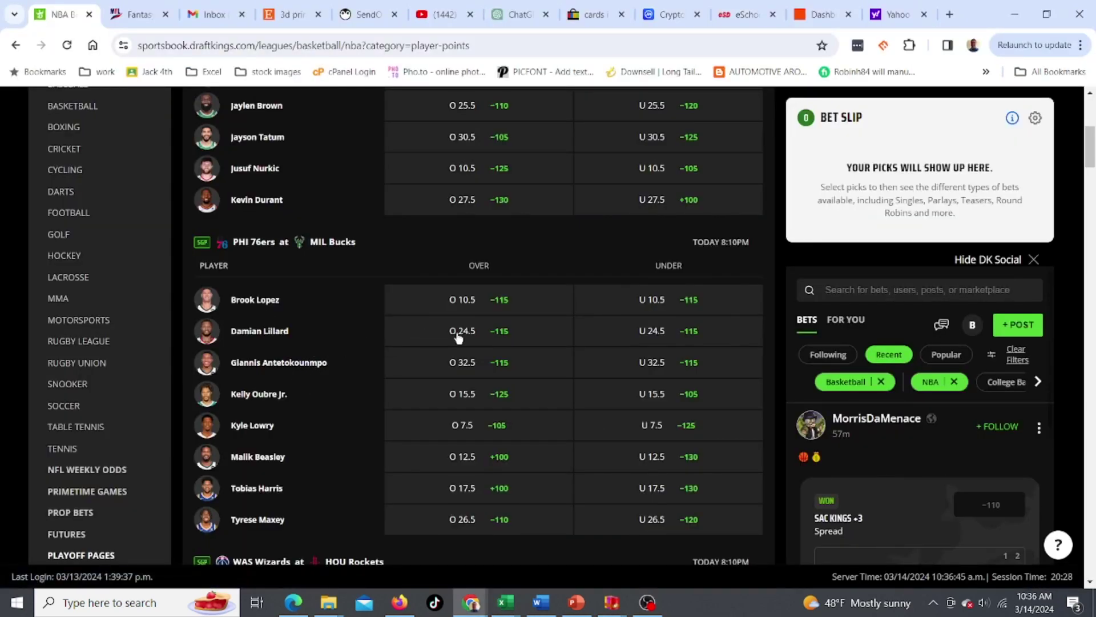
key(alt+Tab)
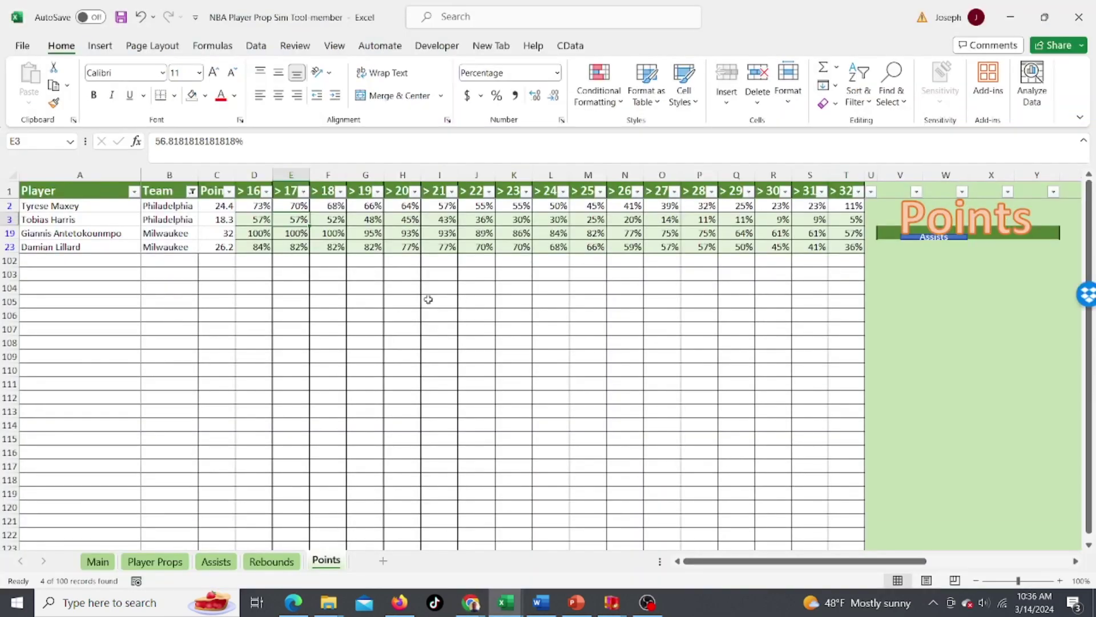
click(550, 245)
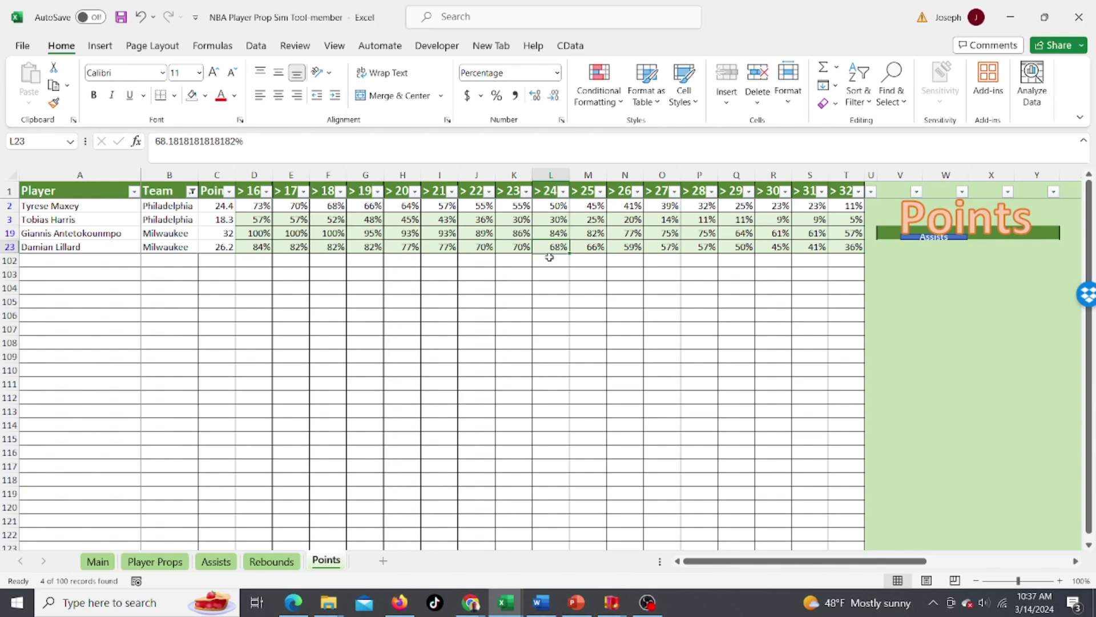
key(alt+Tab)
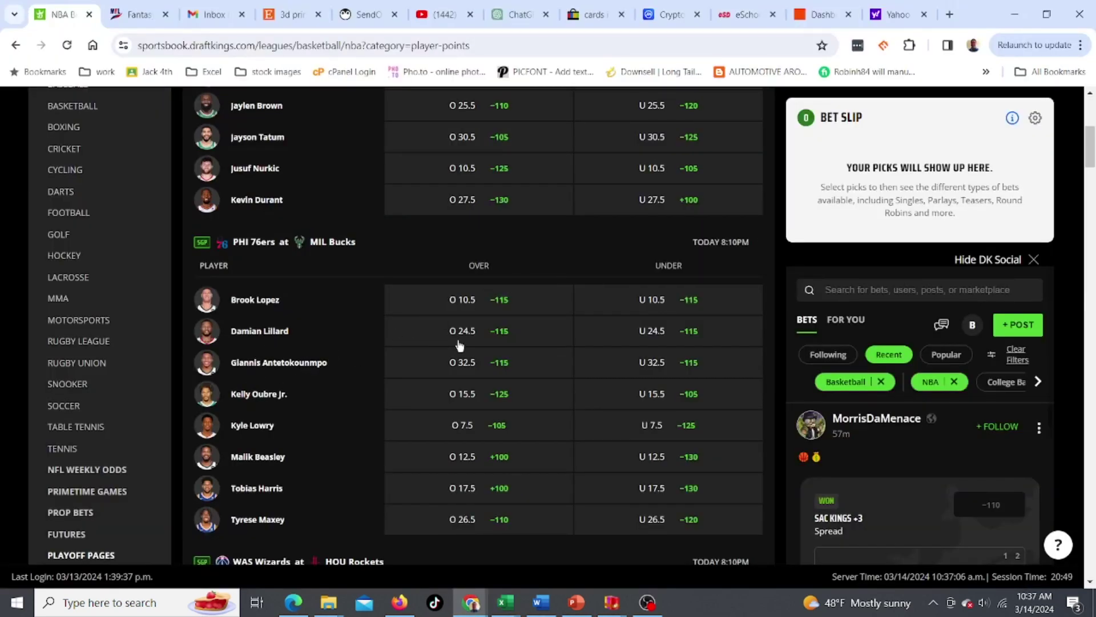
click(487, 336)
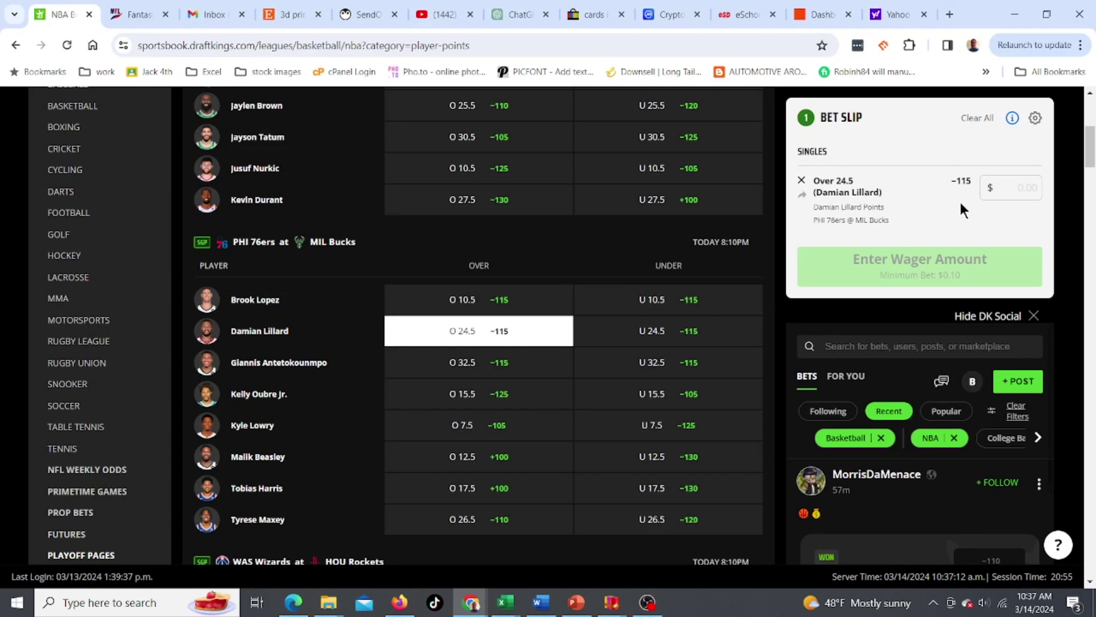
Step: Enter a $5 wager on Lillard's Over 24.5 and place it, paying $9.34
click(1016, 186)
text(5)
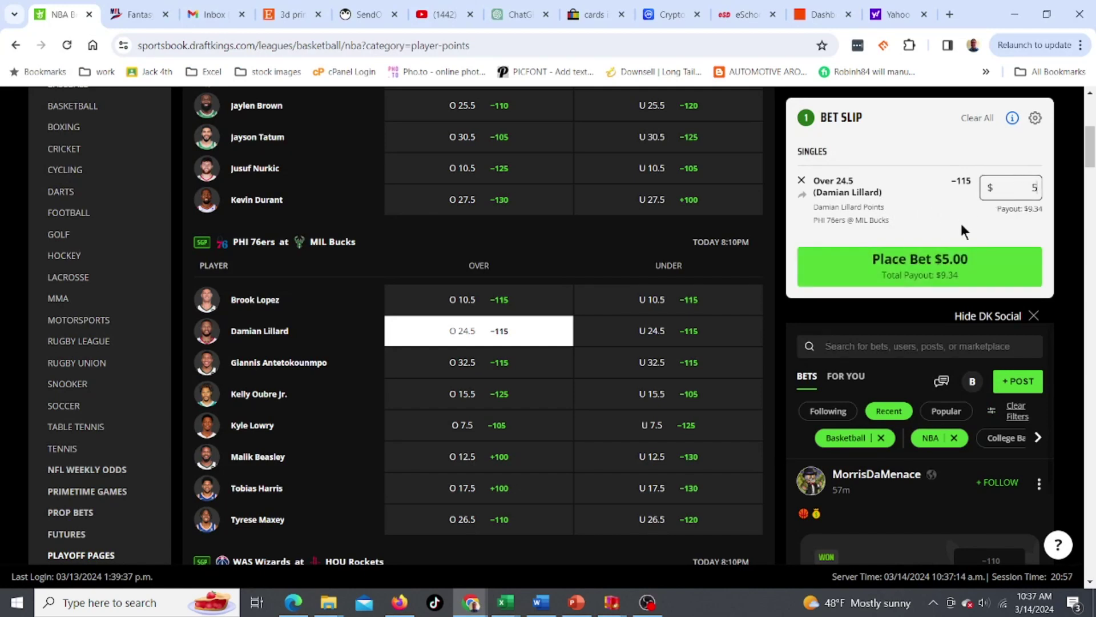
click(920, 265)
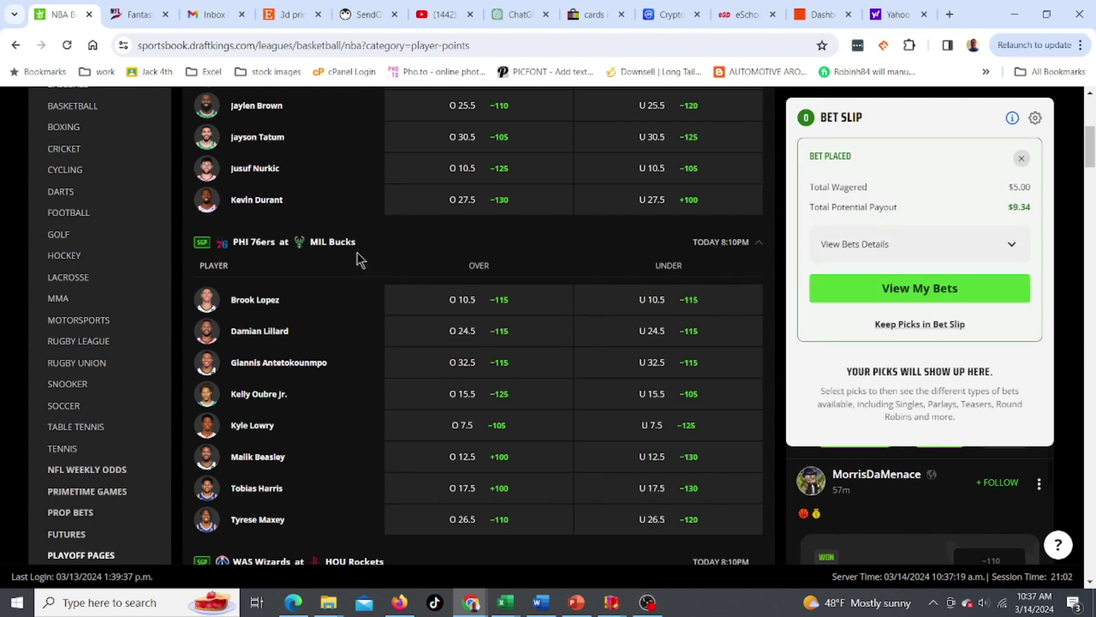
key(alt+Tab)
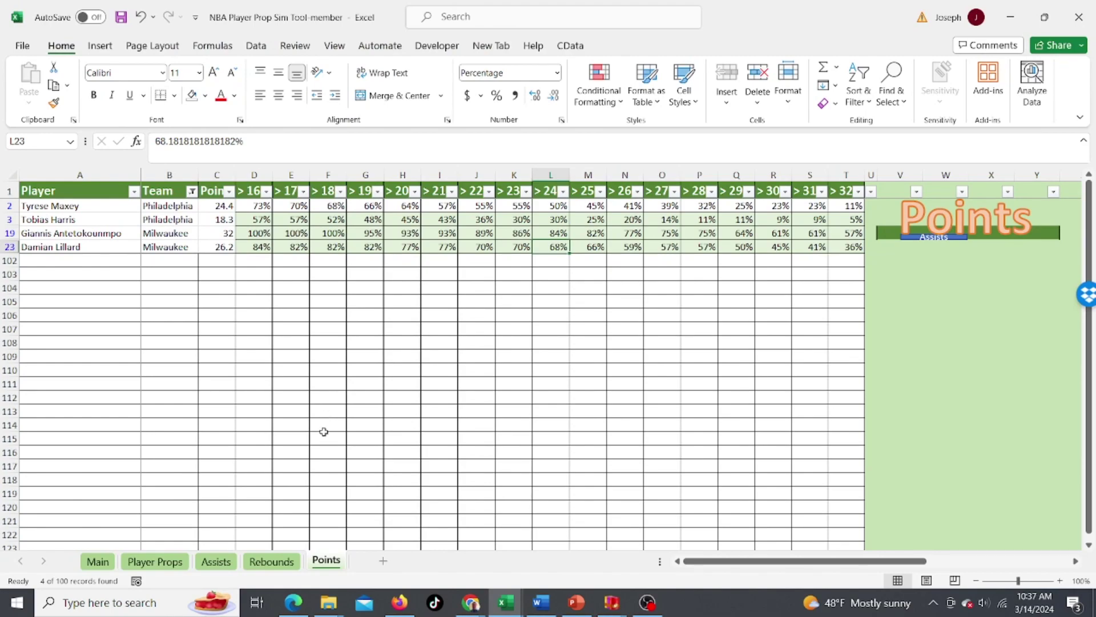
Step: Scroll DraftKings down to WAS Wizards at HOU Rockets, then switch back to the Points sheet
key(alt+Tab)
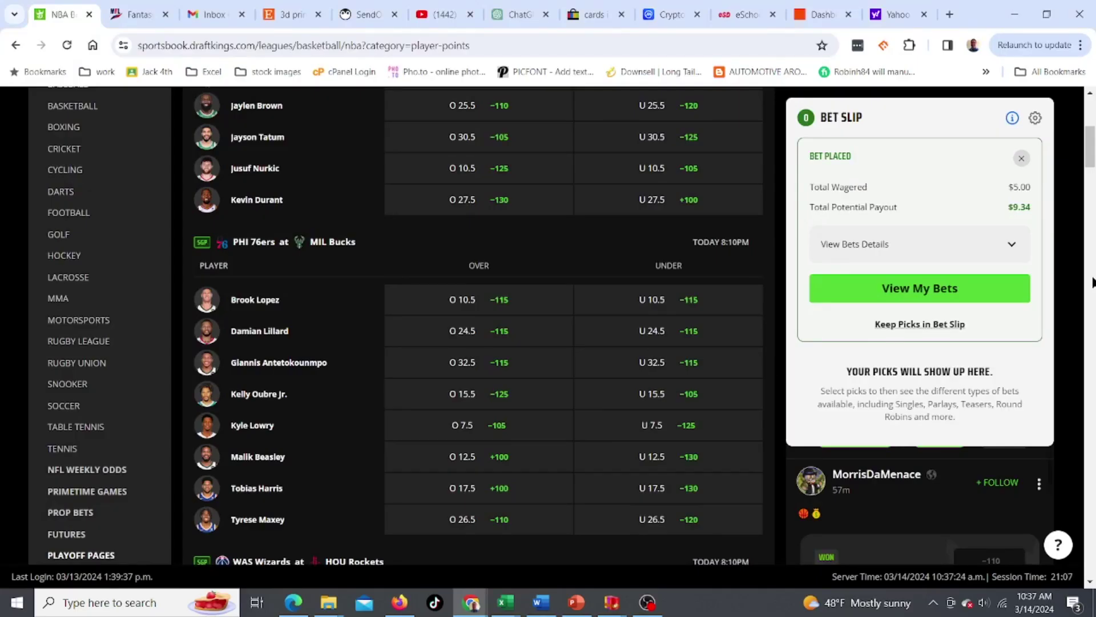
click(1091, 282)
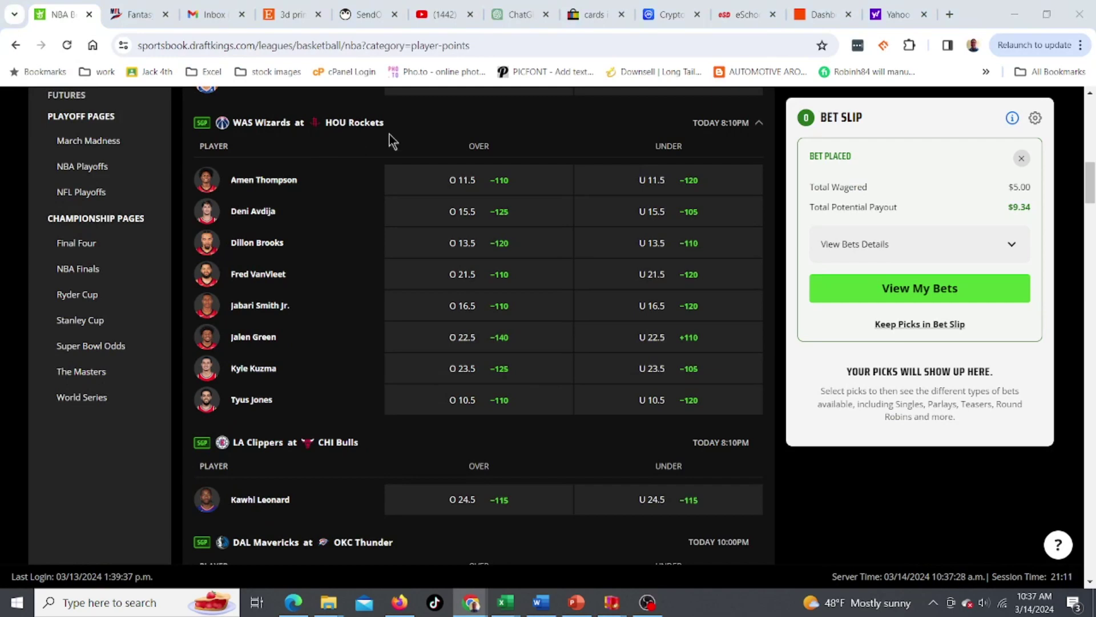
key(alt+Tab)
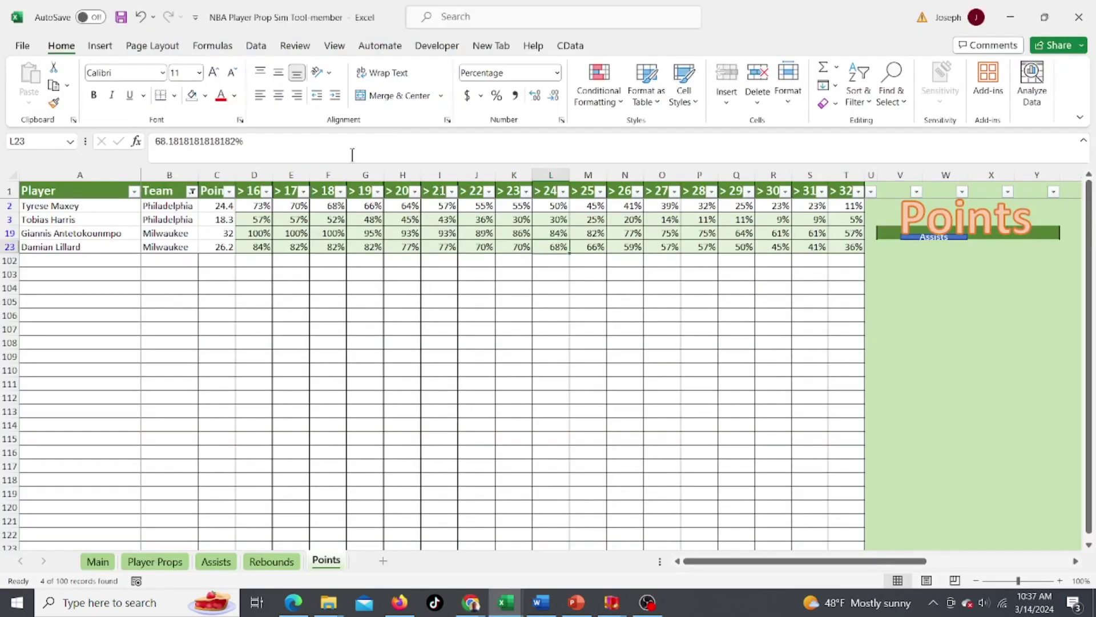
Step: Filter the Team column to Houston and Washington, leaving Kuzma, Green and VanVleet listed
click(191, 191)
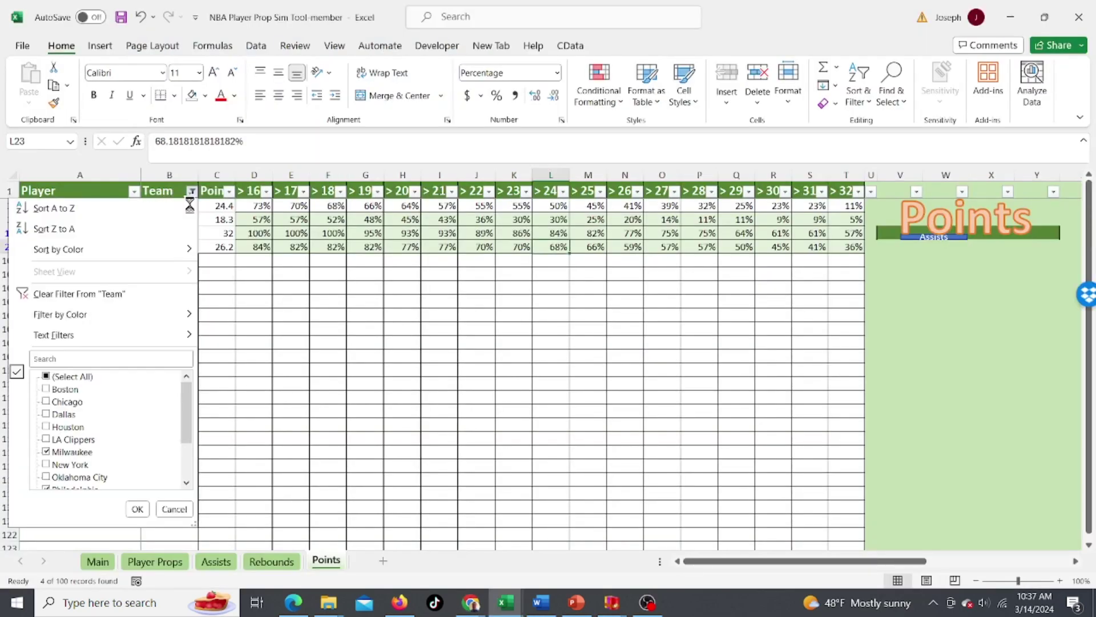
click(45, 377)
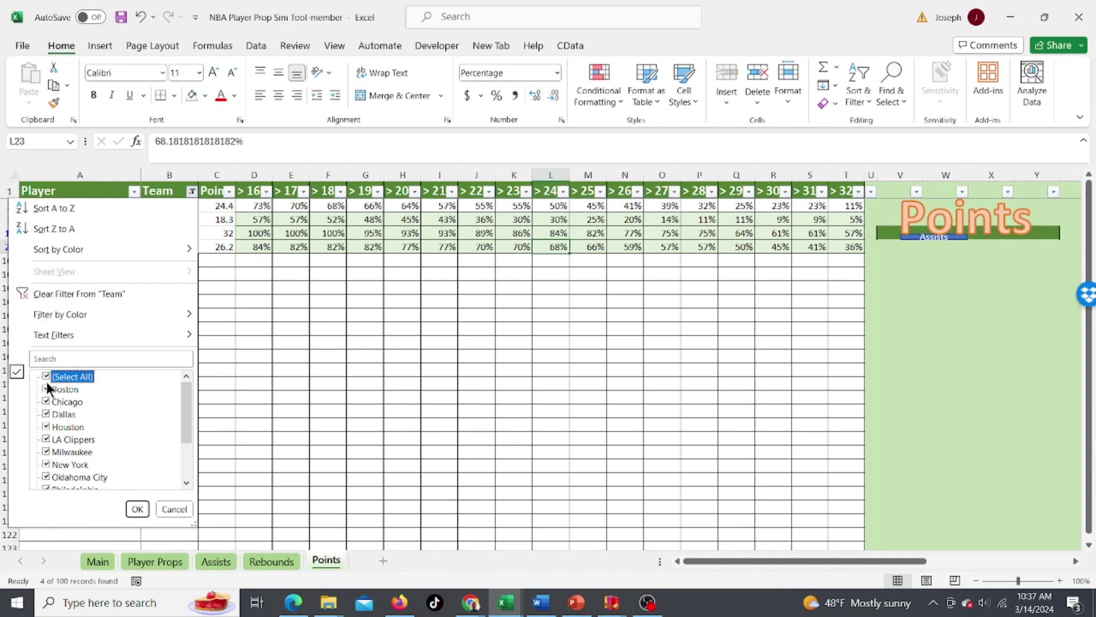
click(46, 377)
click(46, 425)
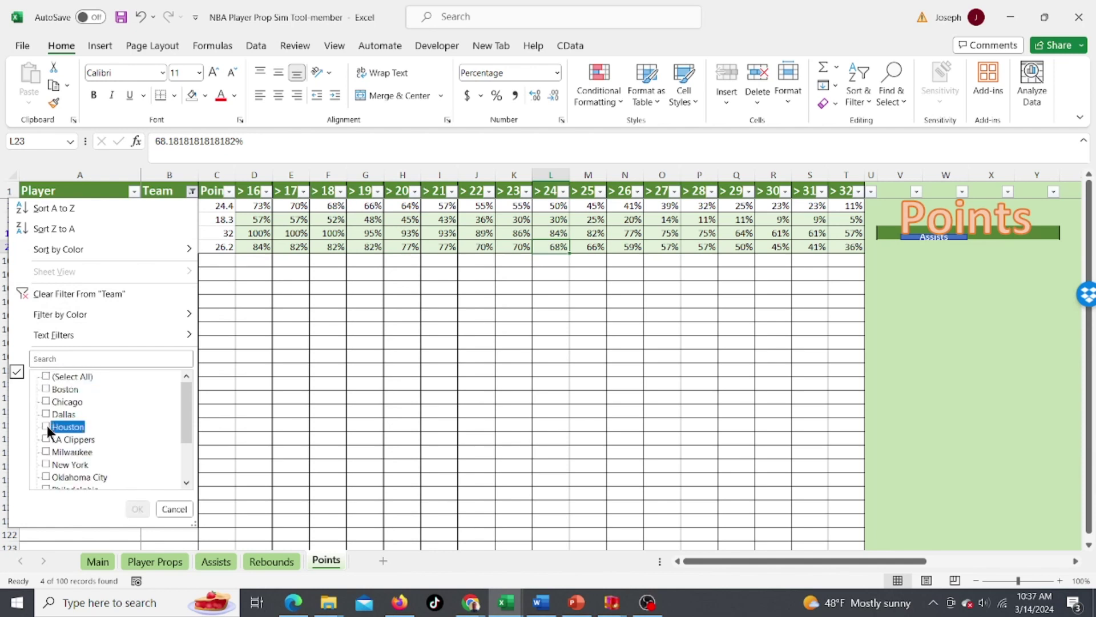
click(187, 464)
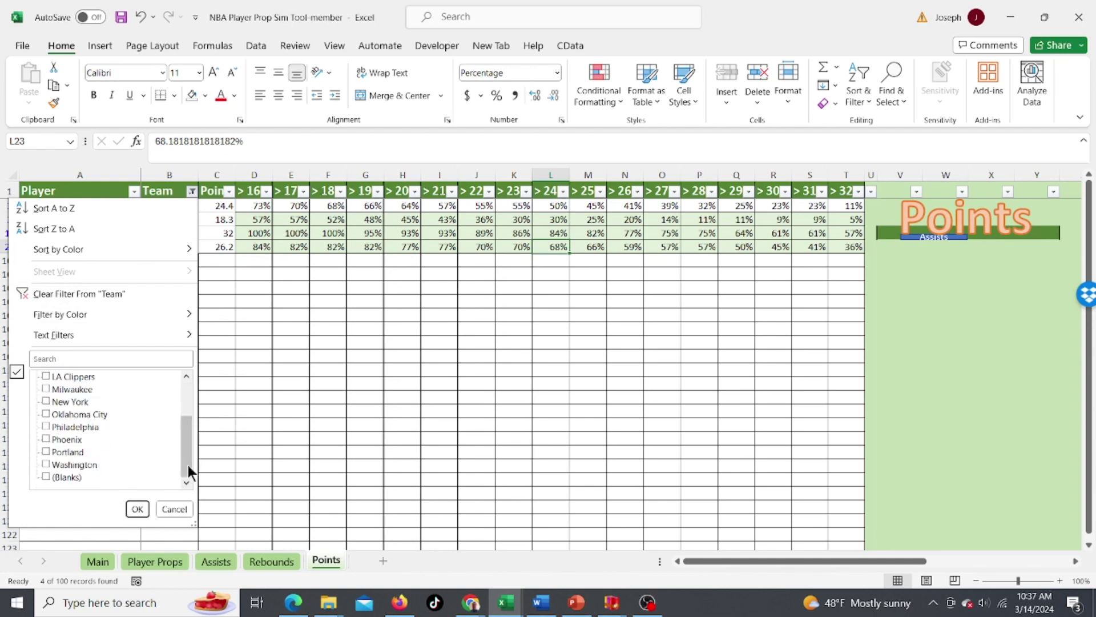
click(47, 464)
click(136, 509)
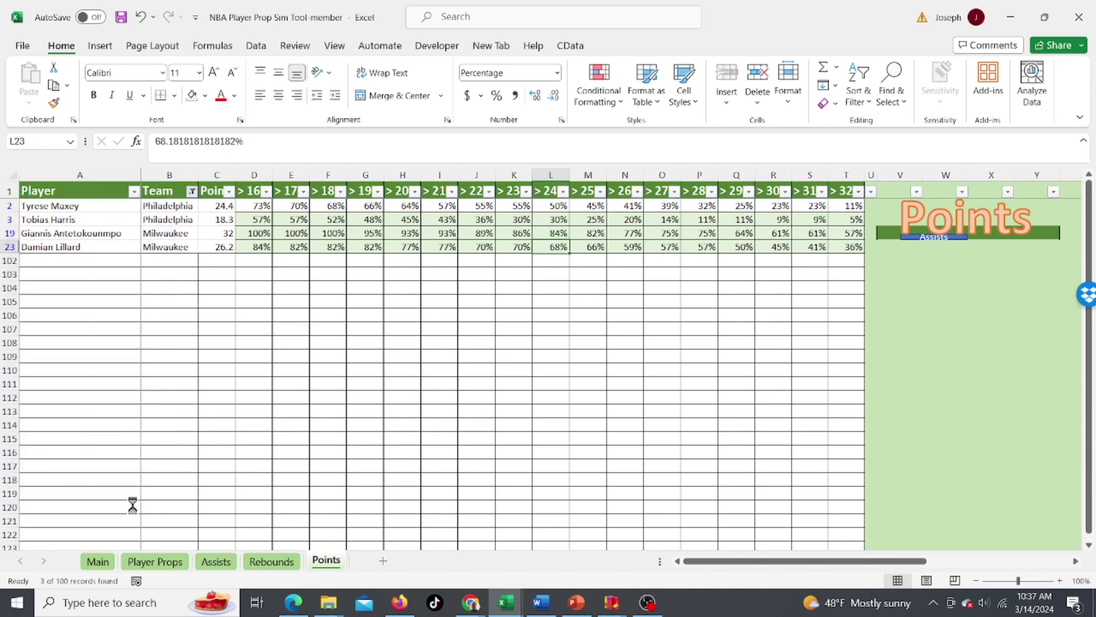
Step: Review the filtered players' stats, including the 20.5 points average in C17, alongside DraftKings' lines
click(209, 258)
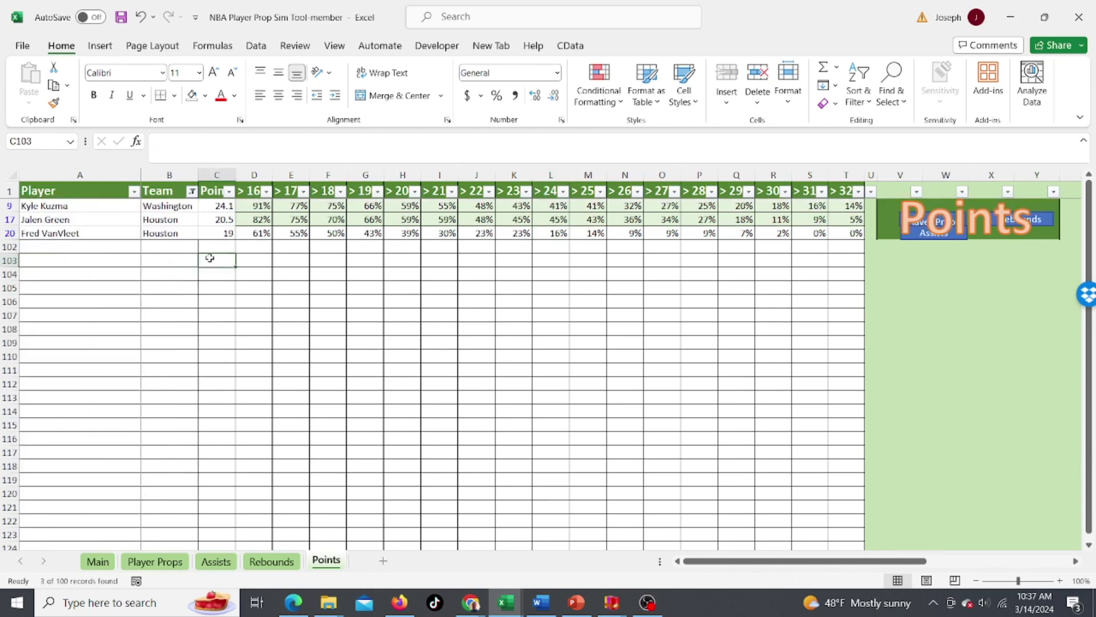
key(Up)
key(Up)
key(Up)
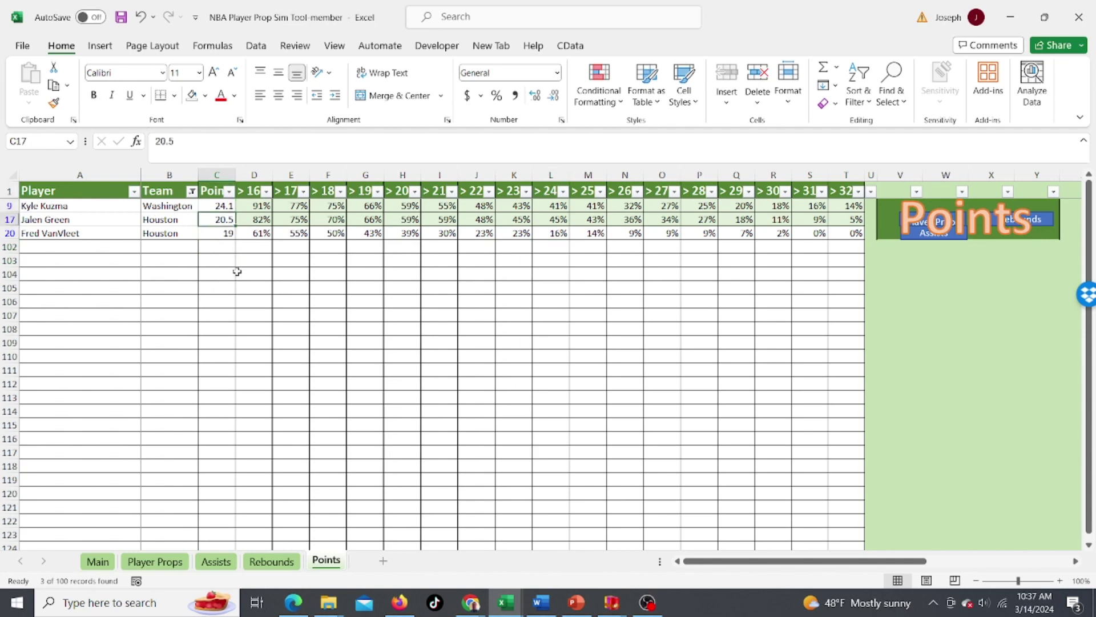
click(231, 271)
click(219, 257)
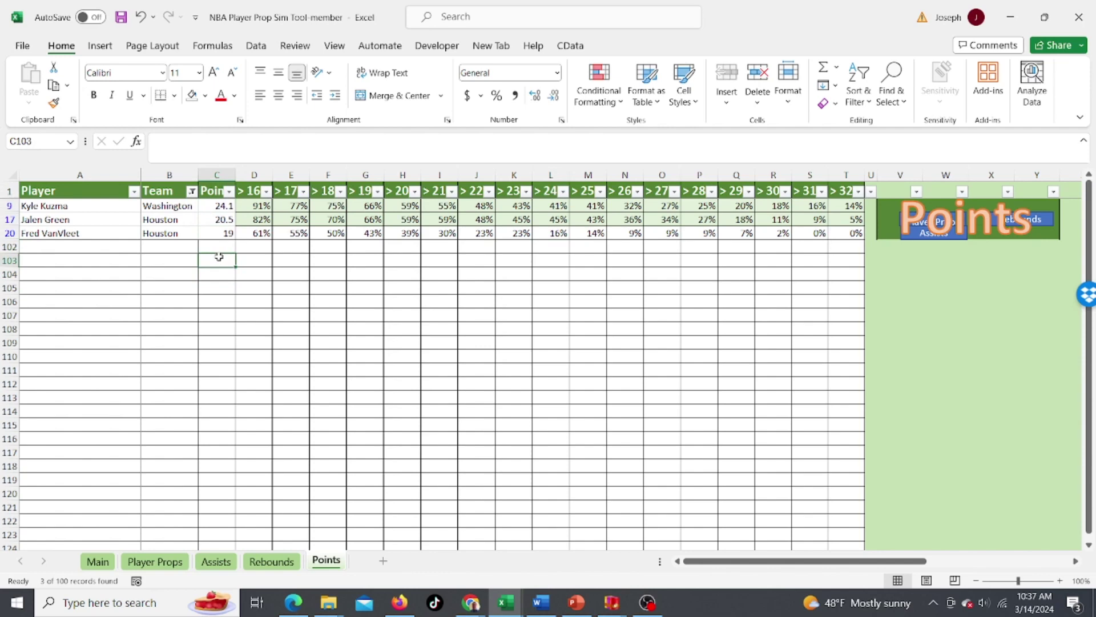
key(alt+Tab)
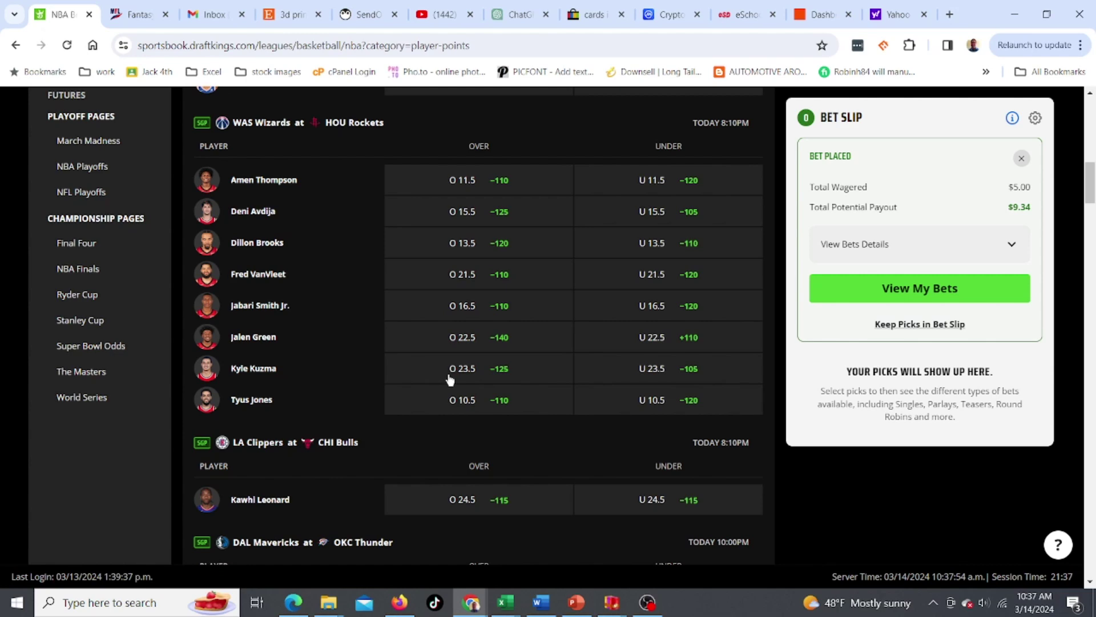
key(alt+Tab)
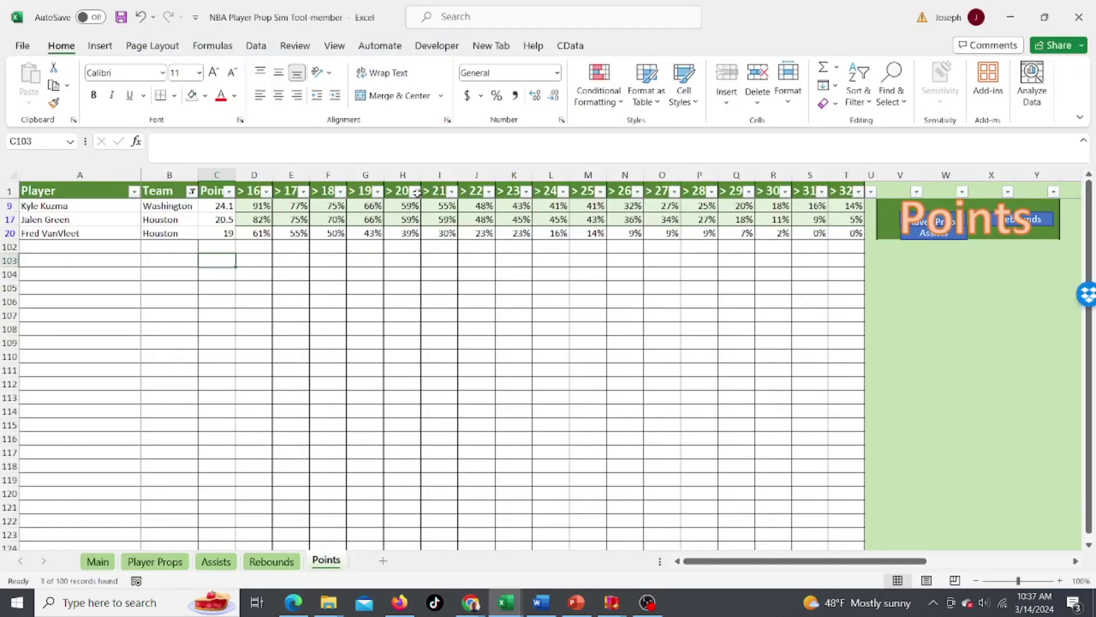
Step: Compare Kuzma's over-23 and Green's over-22 chances with DraftKings' 23.5 and 22.5 lines
click(504, 209)
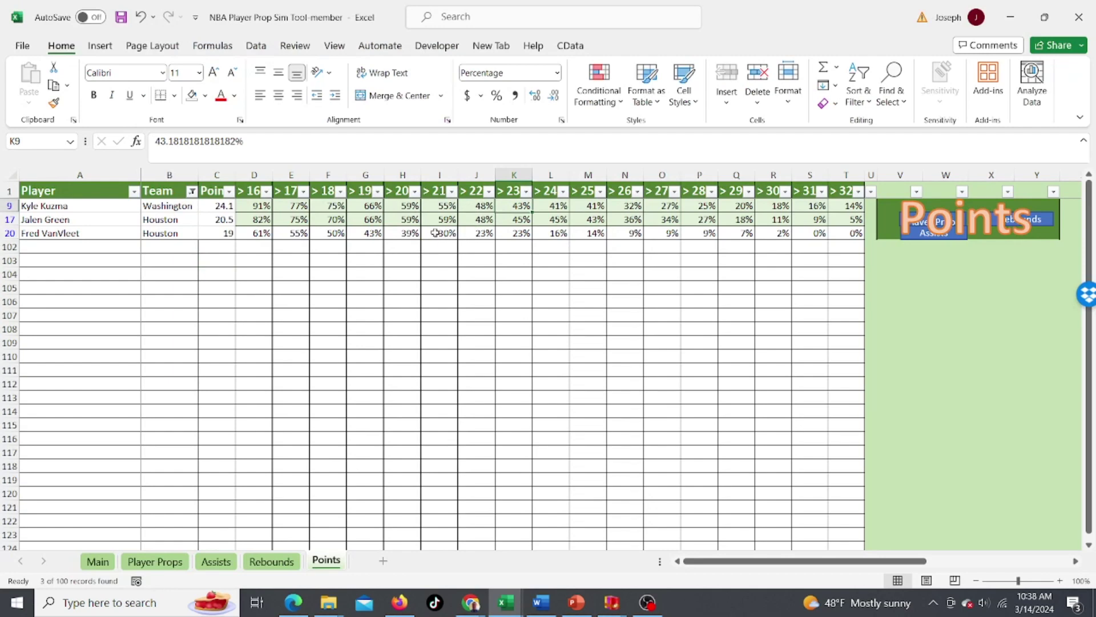
key(alt+Tab)
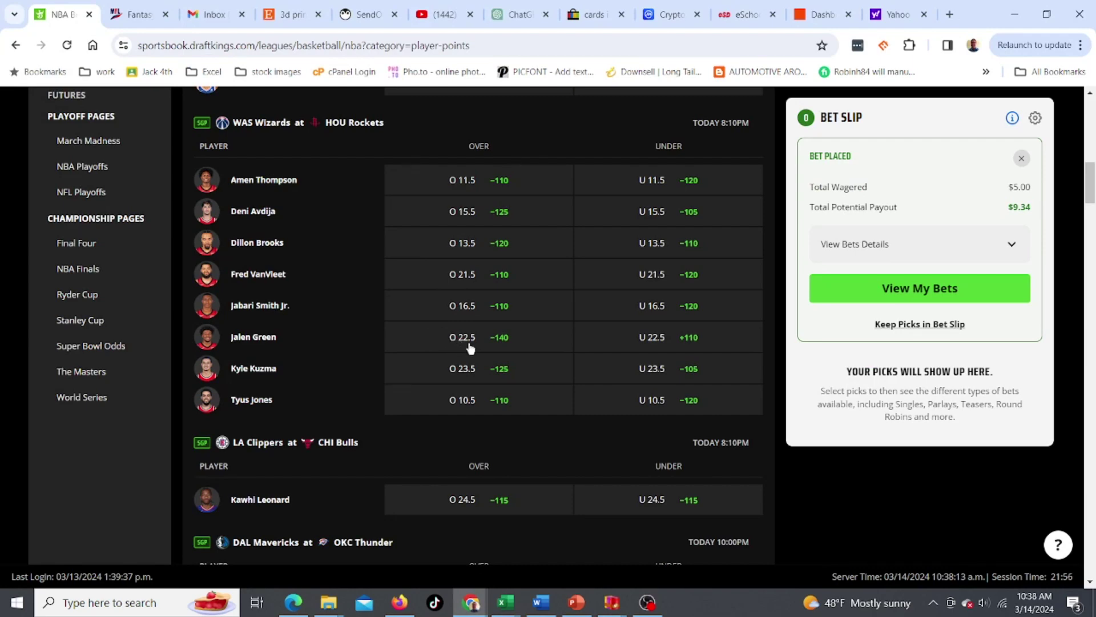
key(alt+Tab)
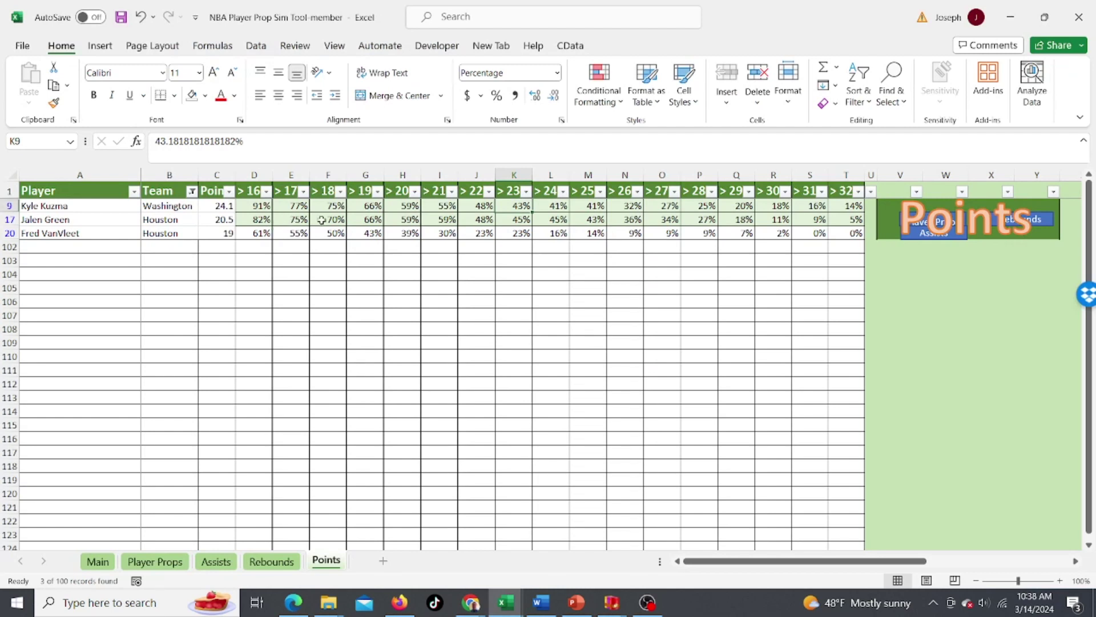
click(486, 220)
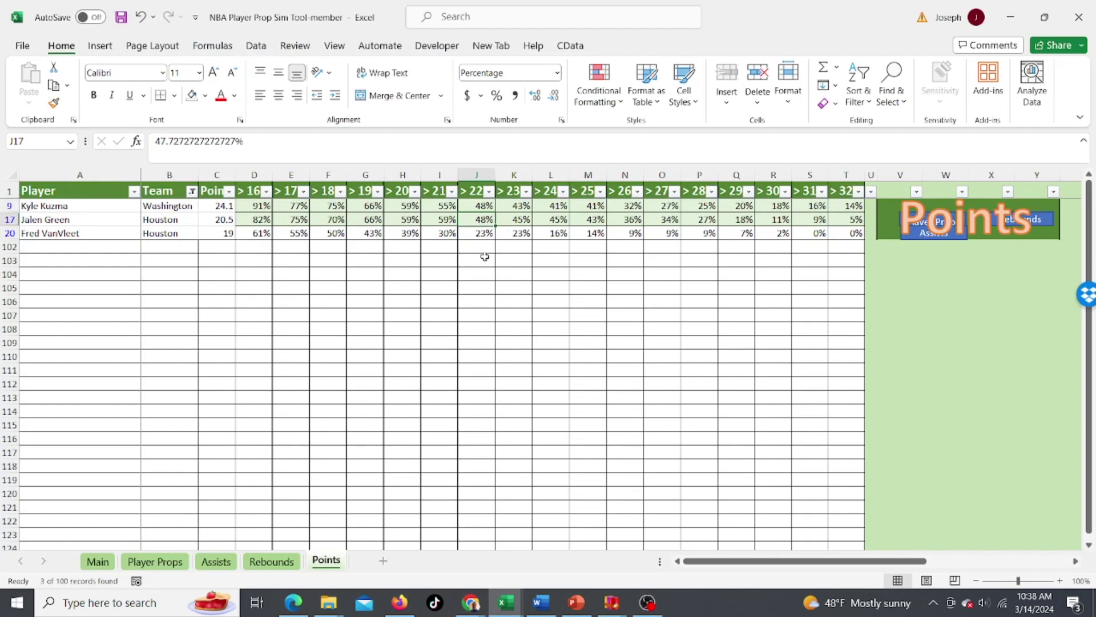
key(alt+Tab)
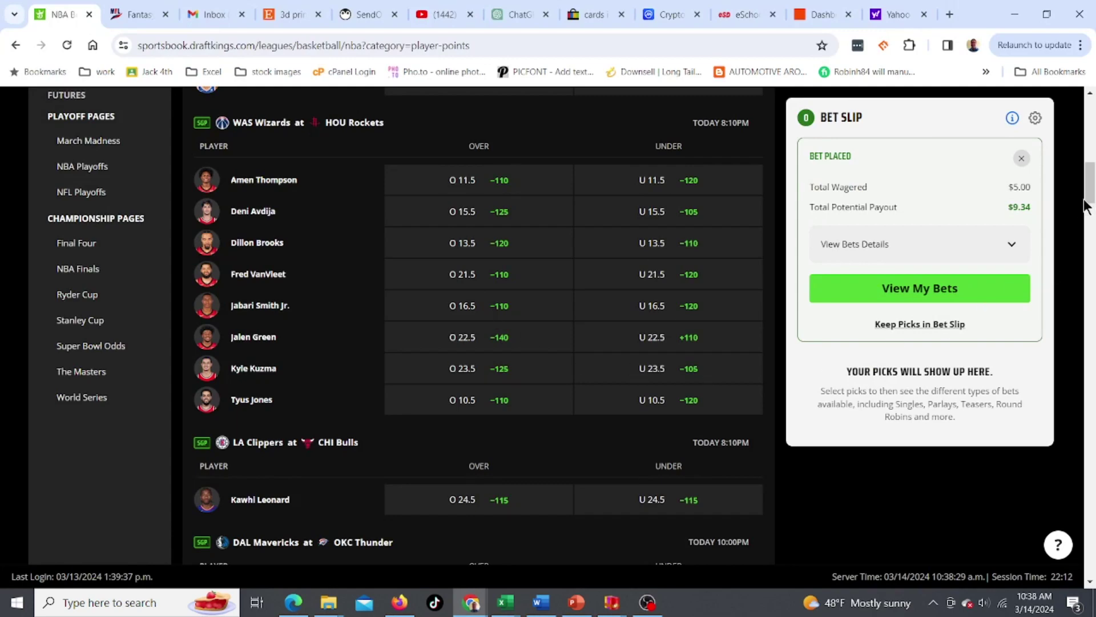
Step: Scroll DraftKings to Mavericks at Thunder, then filter Excel's Team column to Dallas and Oklahoma City
scroll(1086, 206, down, 6)
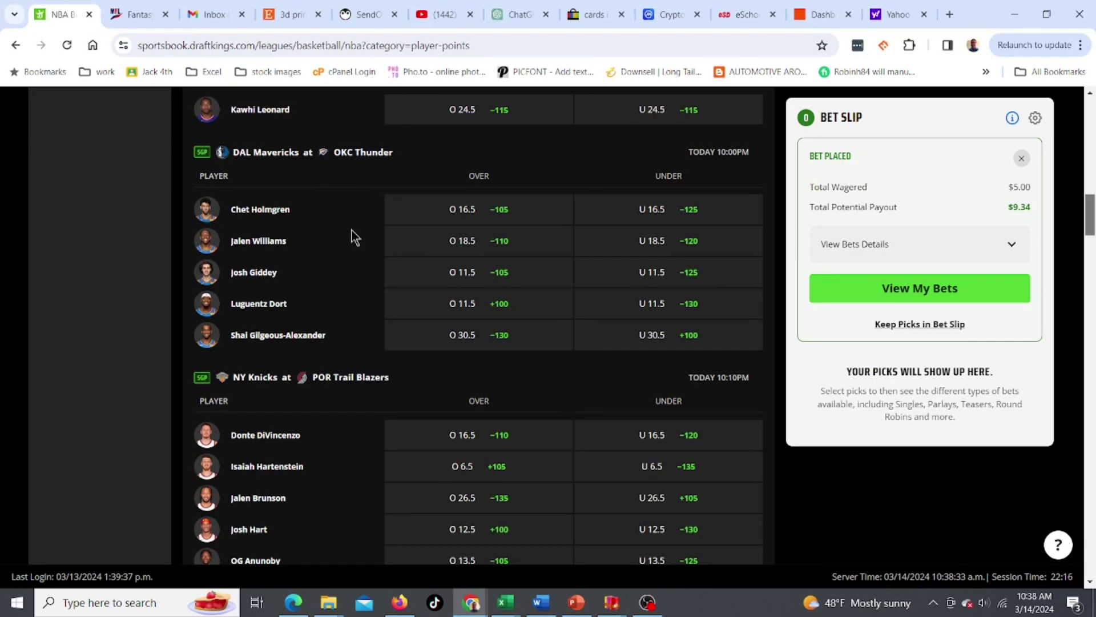
key(alt+Tab)
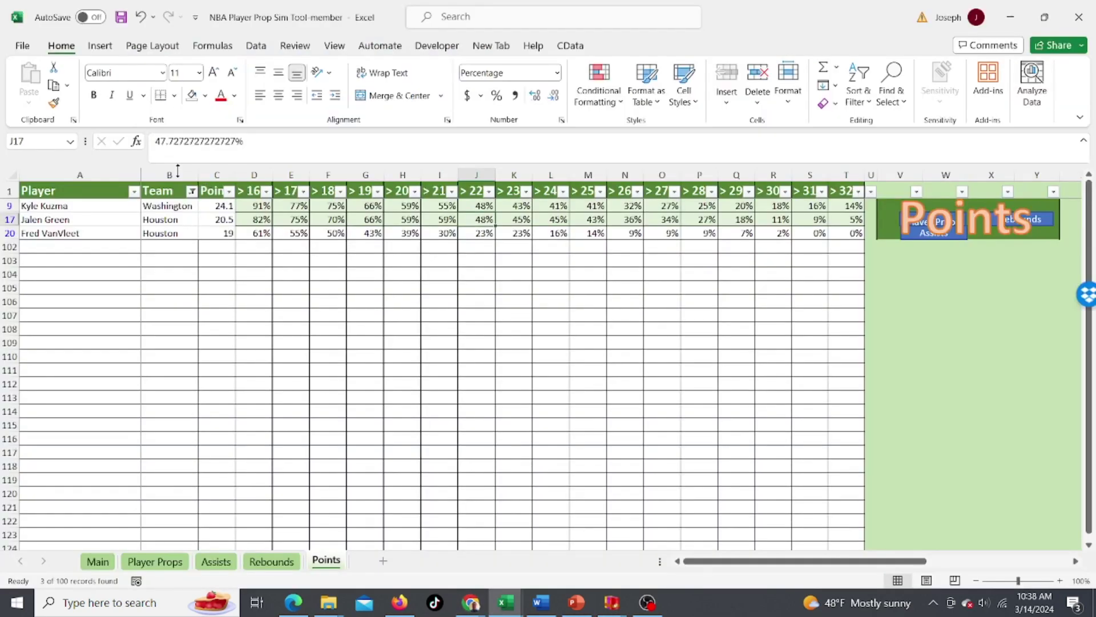
click(192, 192)
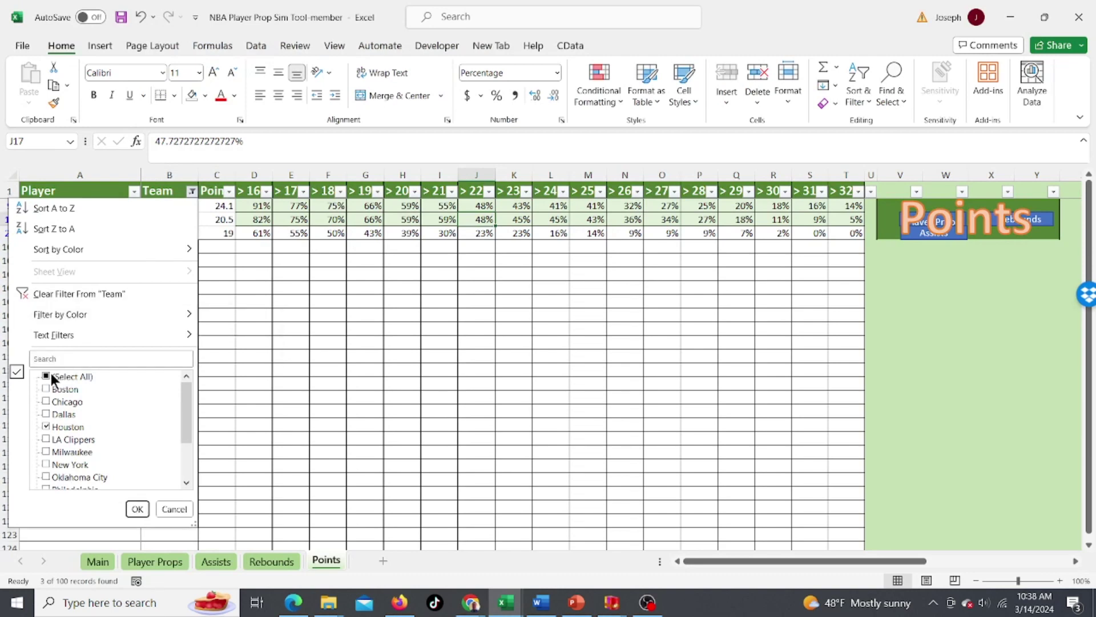
click(46, 374)
click(47, 374)
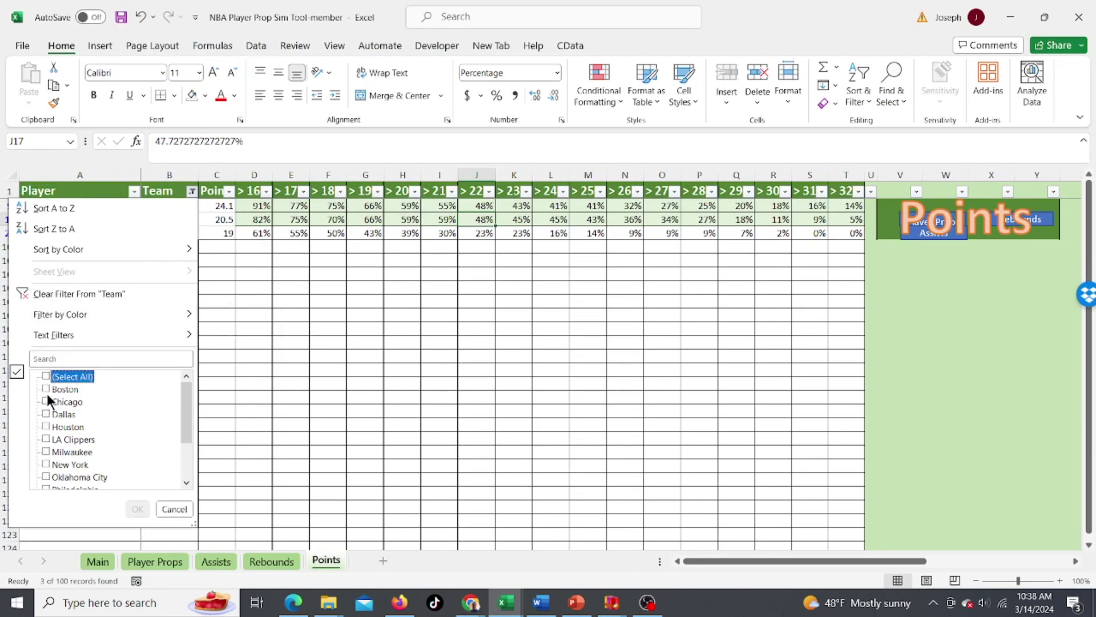
click(47, 412)
click(70, 474)
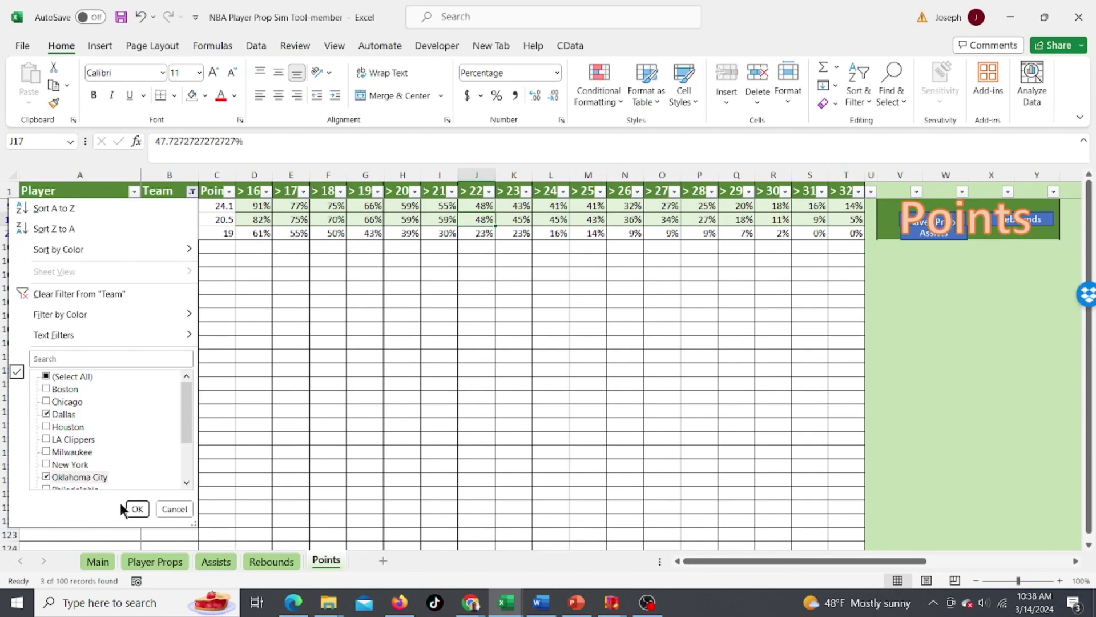
click(137, 509)
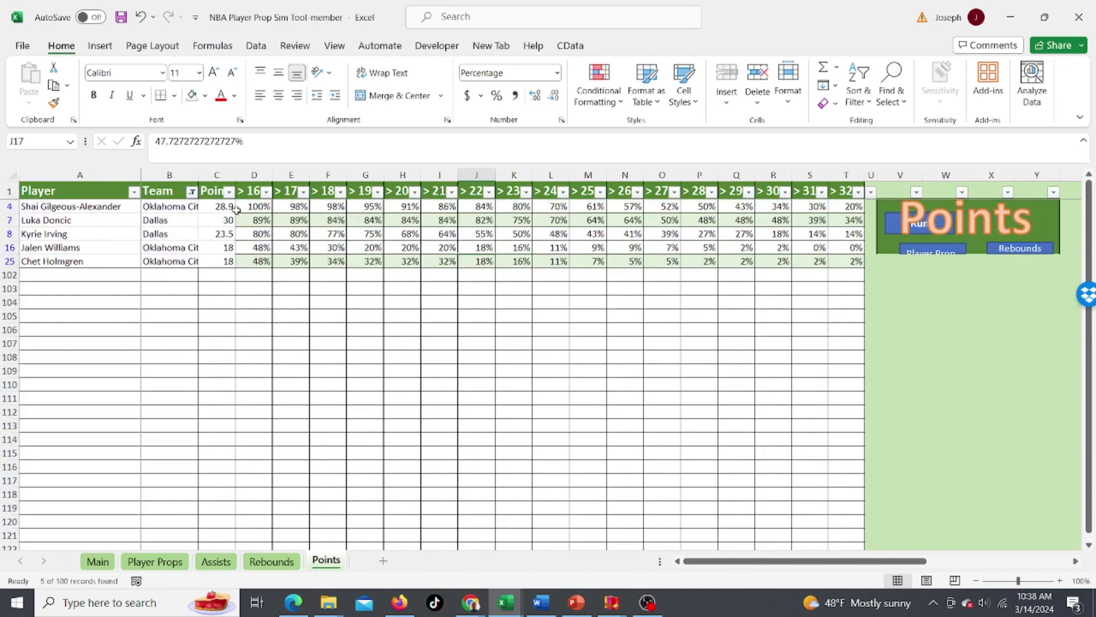
Step: Compare Doncic's projection and Gilgeous-Alexander's 34% over-30 chance with DraftKings' 30.5 line
click(224, 231)
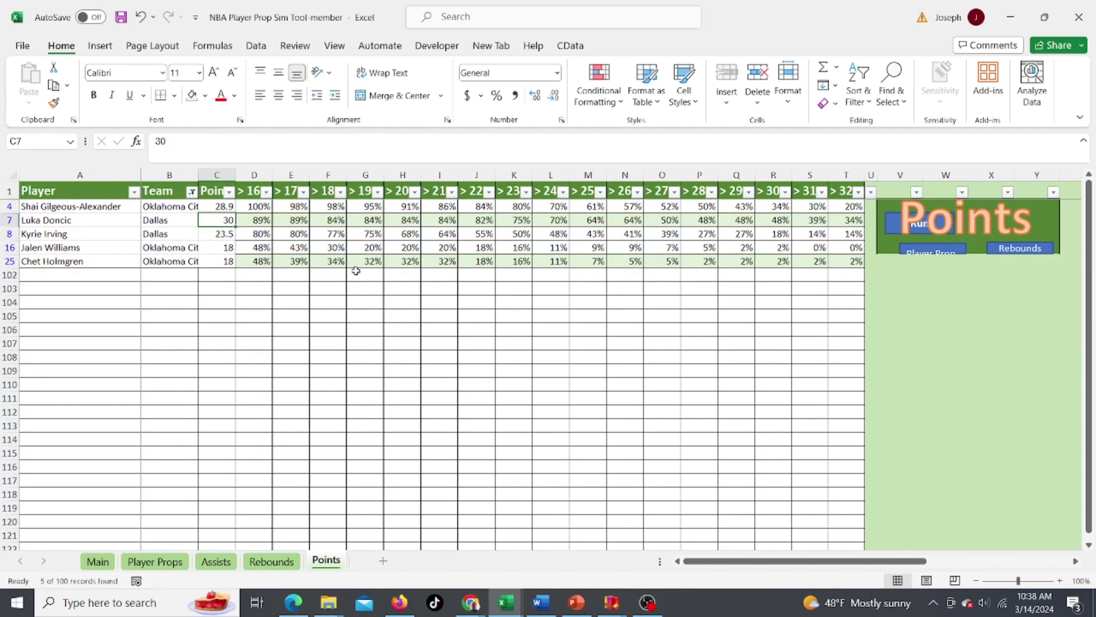
key(alt+Tab)
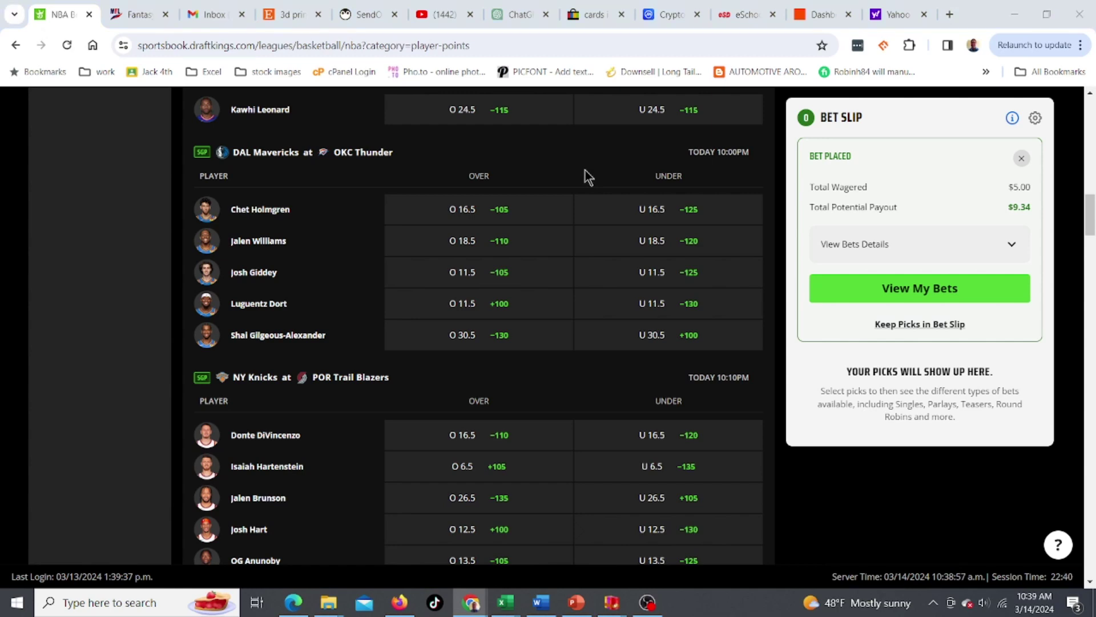
key(alt+Tab)
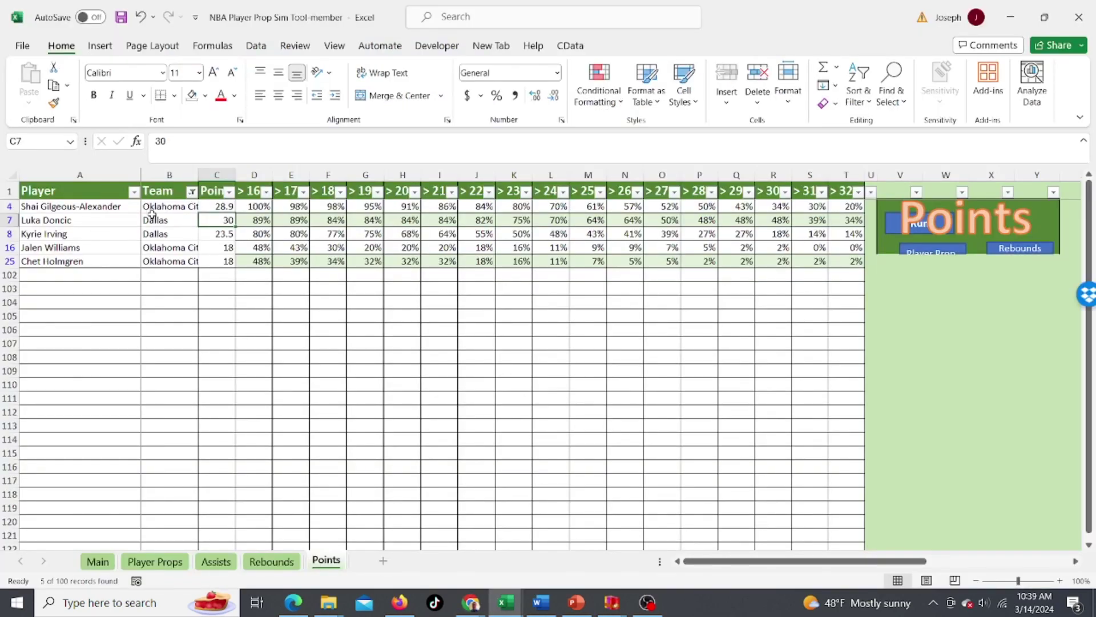
click(774, 207)
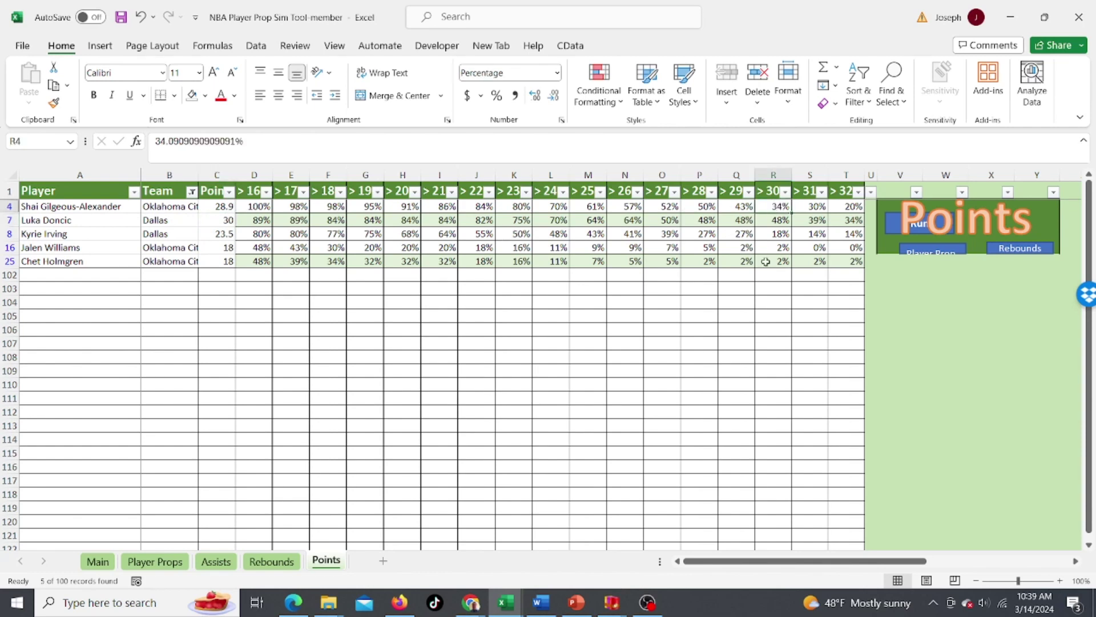
key(alt+Tab)
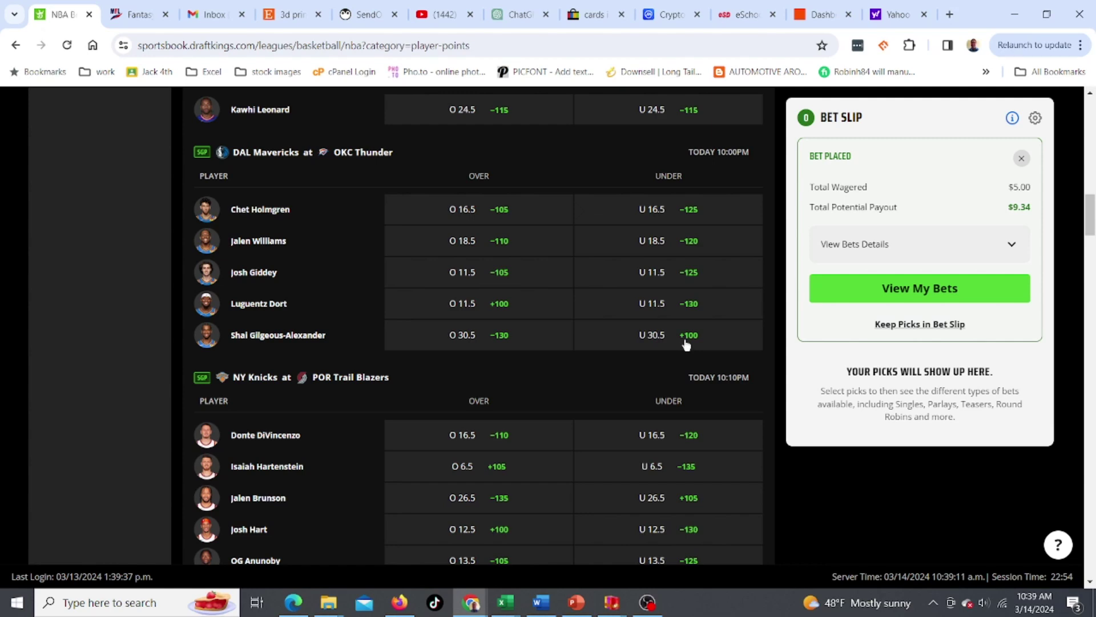
key(alt+Tab)
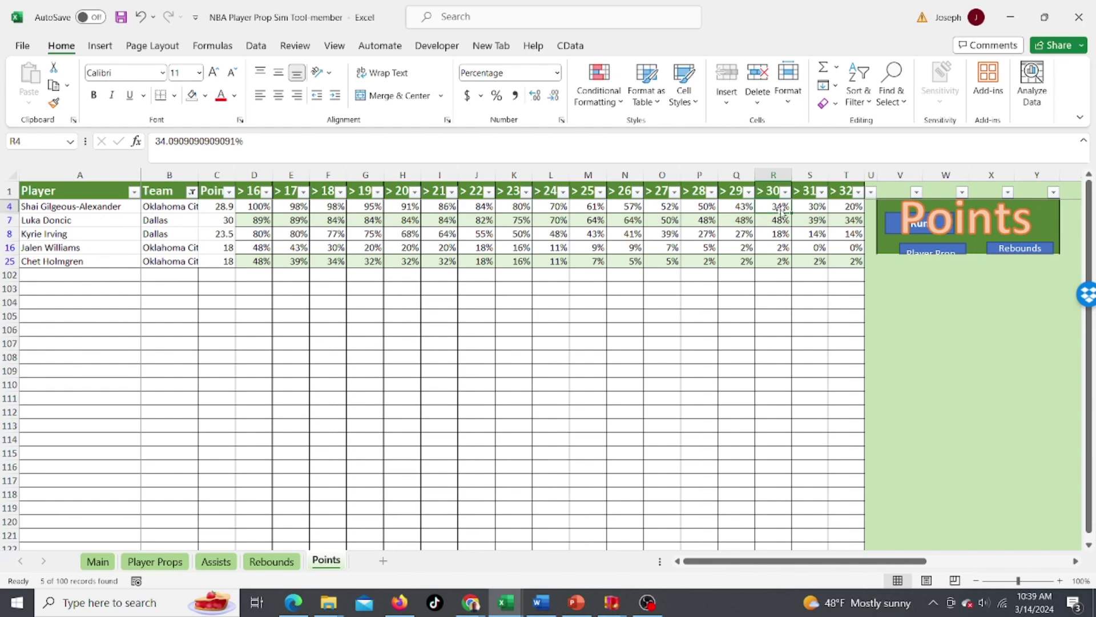
key(alt+Tab)
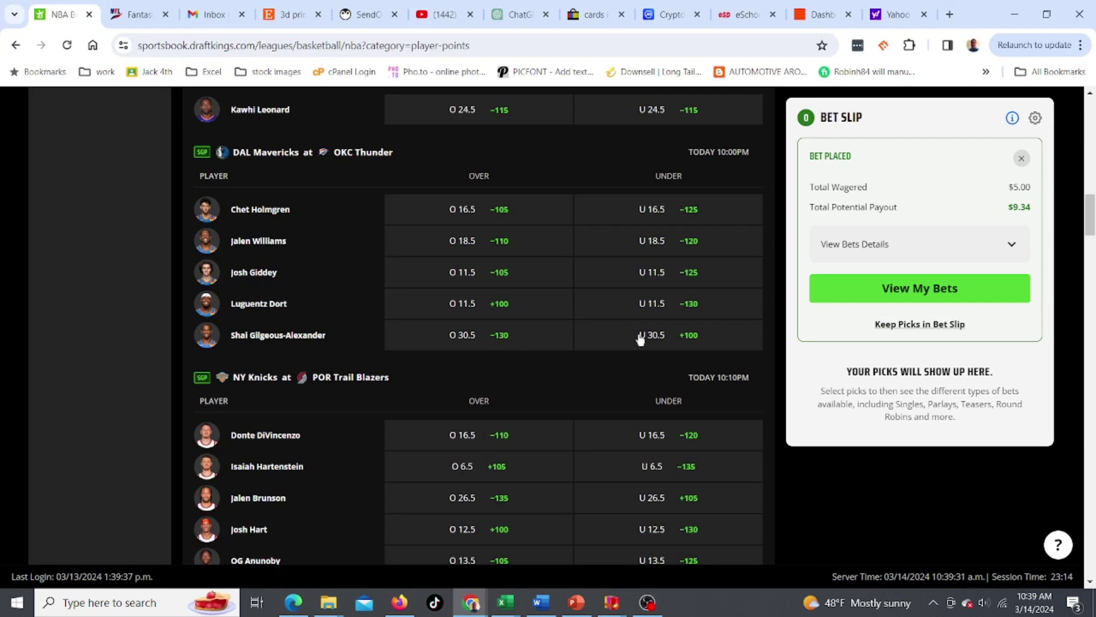
Step: Place a $5 bet on Gilgeous-Alexander Under 30.5 at +100, then return to Excel
click(658, 338)
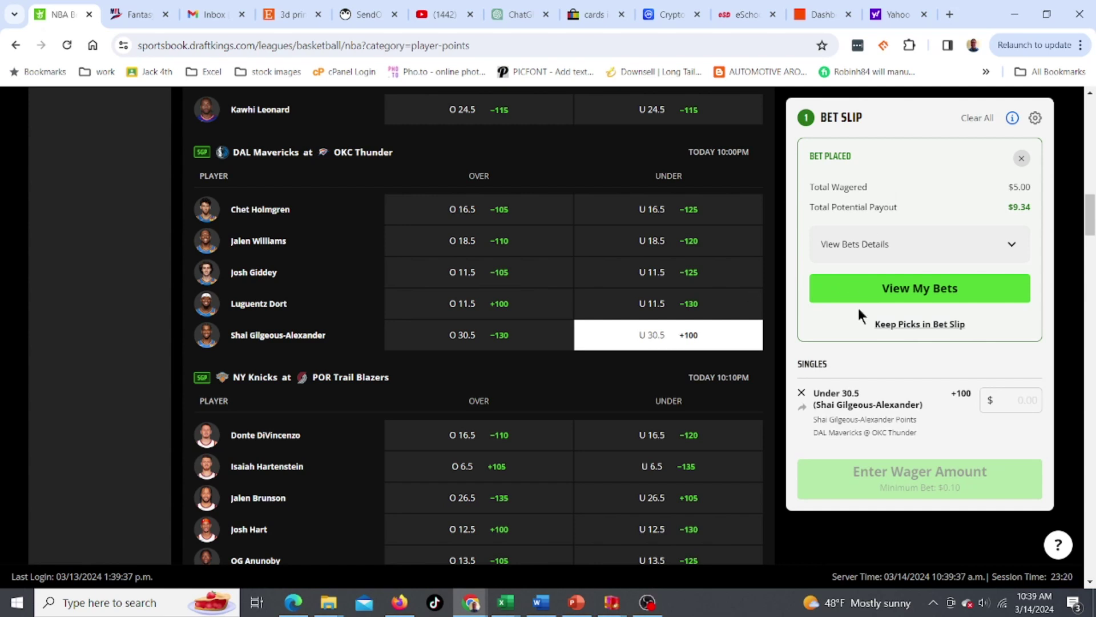
click(1010, 399)
text(5)
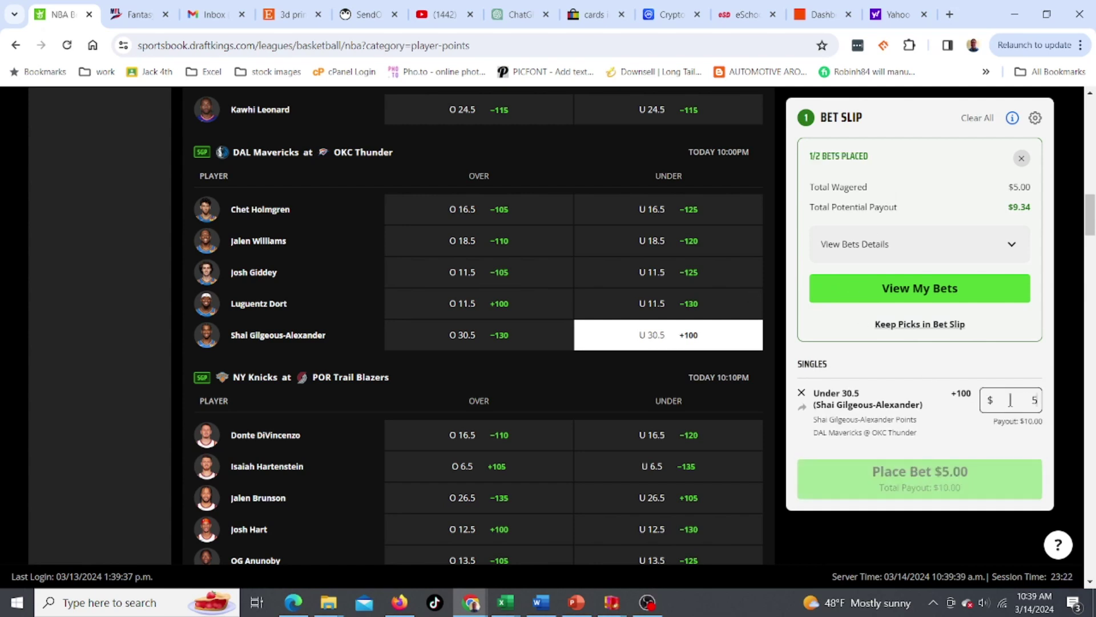
click(914, 492)
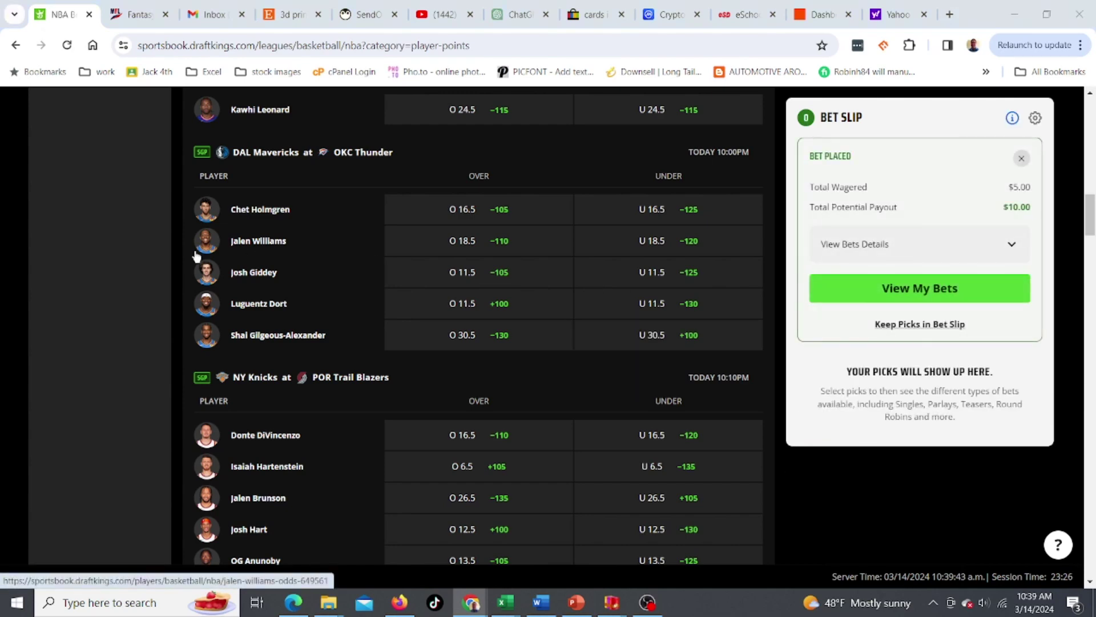
key(alt+Tab)
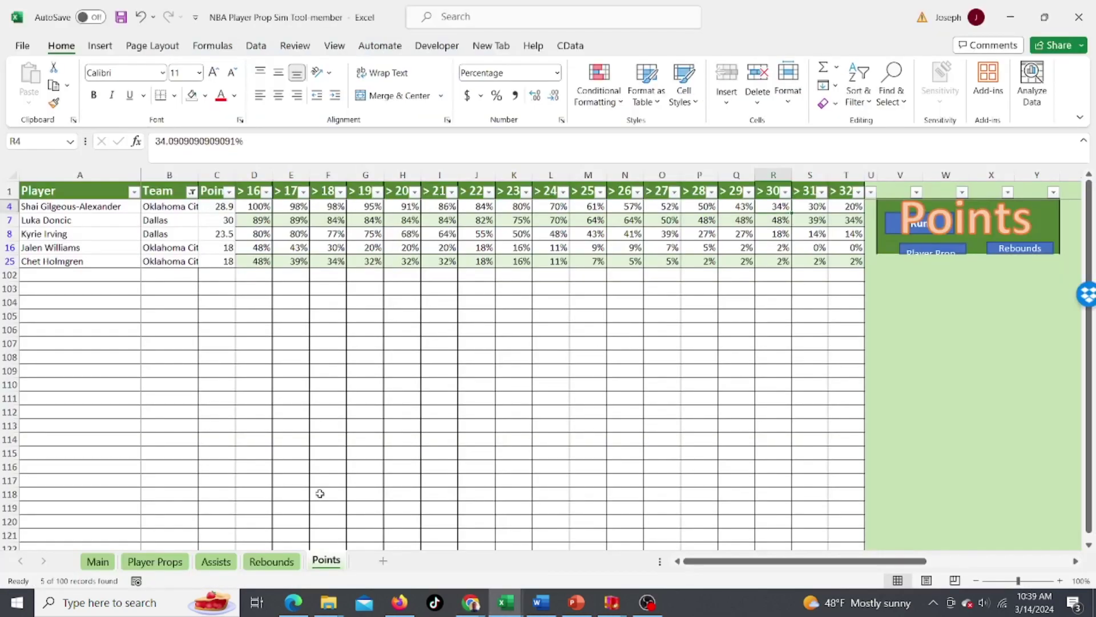